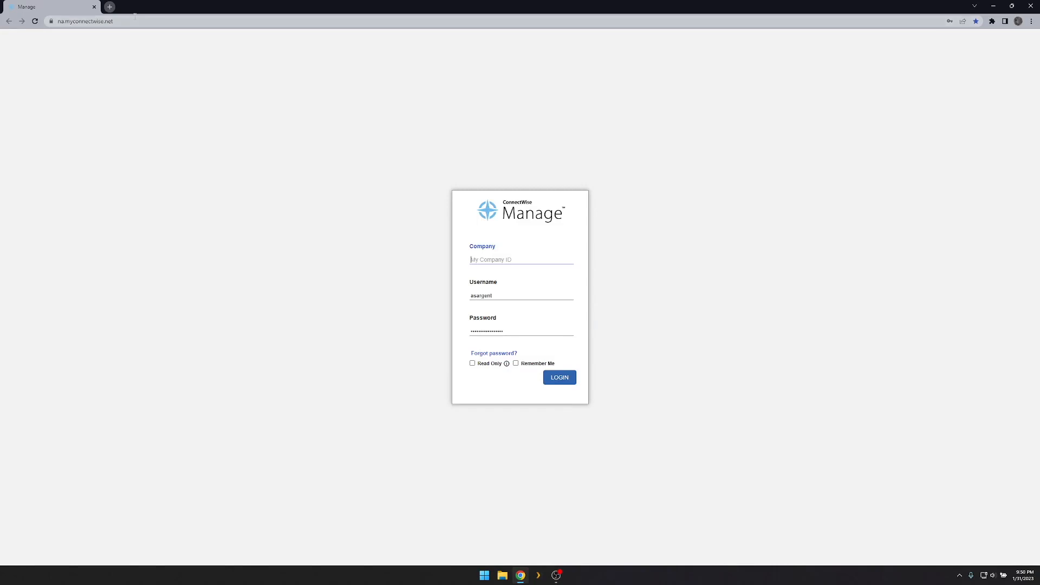
Go to voice.tekelement.com and log in with the user's suggested login name and saved password.
text(v)
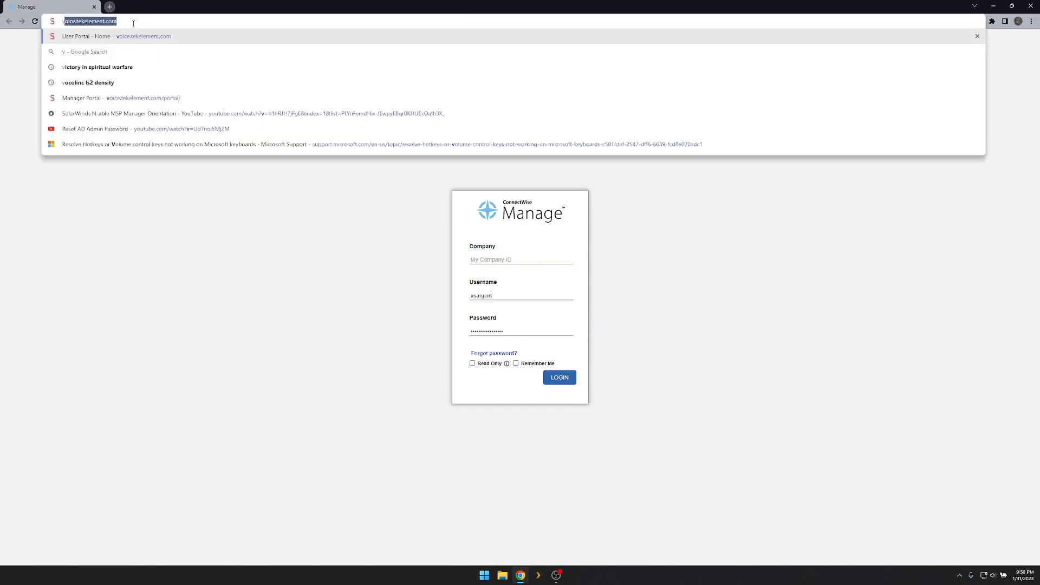
key(Return)
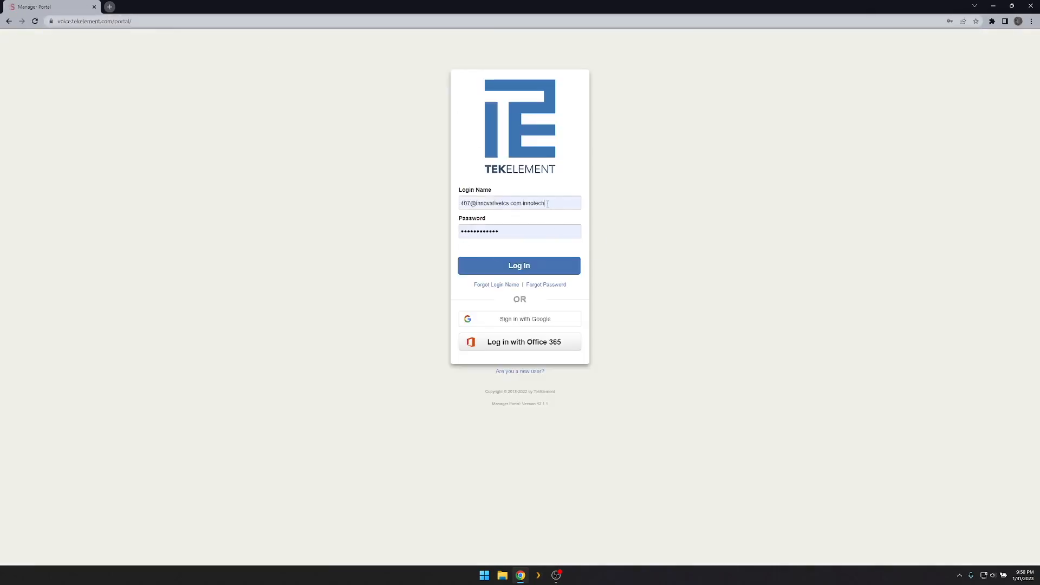
triple_click(548, 204)
text(447)
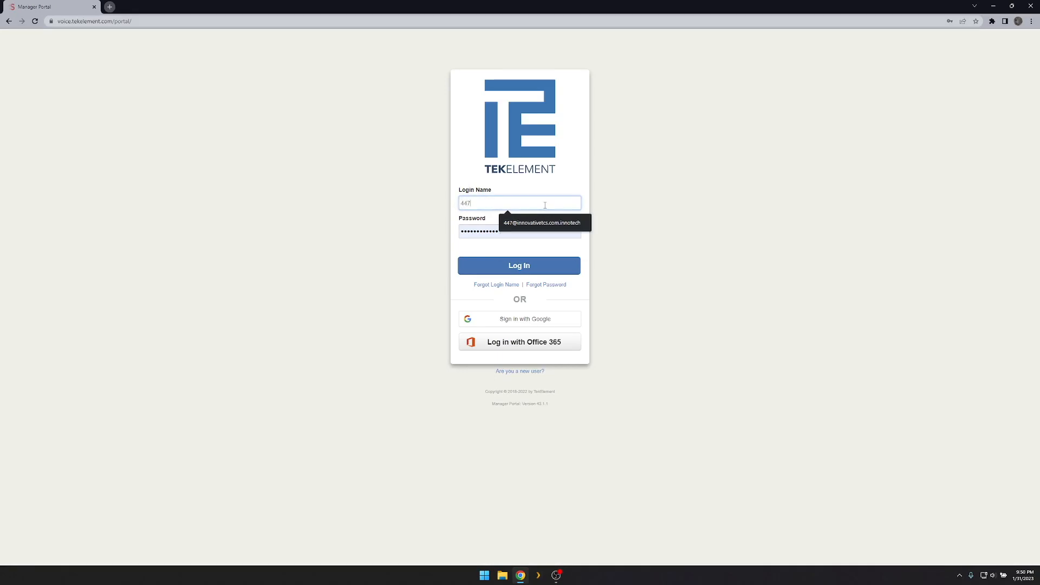
click(541, 223)
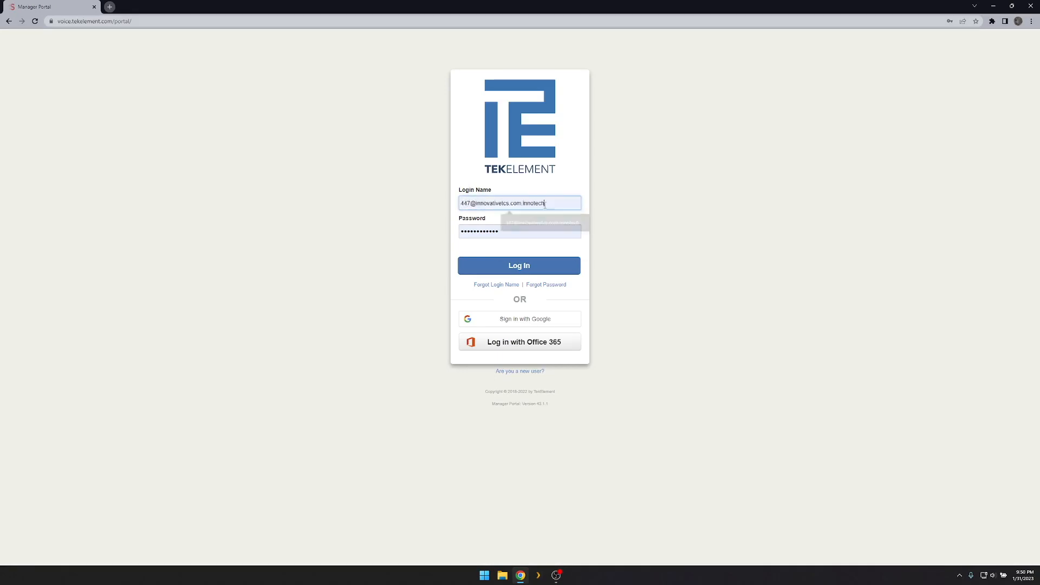
click(516, 265)
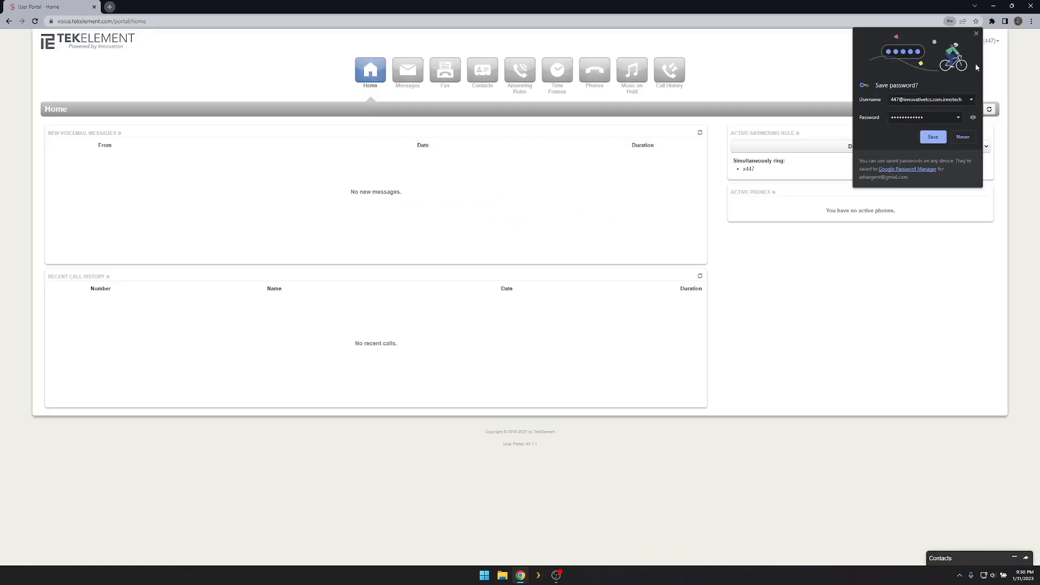
Dismiss the browser's save-password offer and check the answering rules, keeping Default active.
click(976, 33)
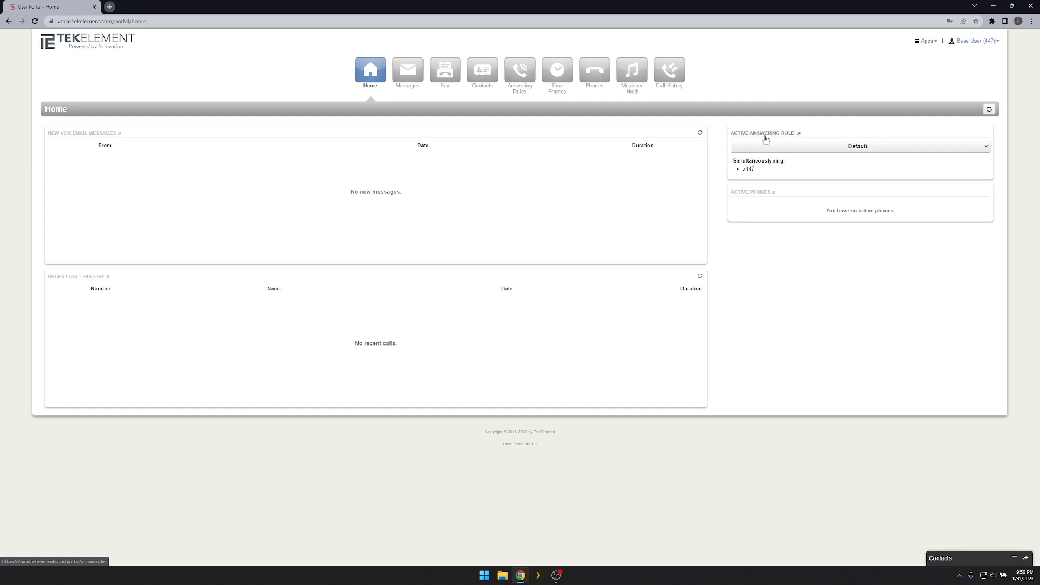
click(779, 145)
click(800, 130)
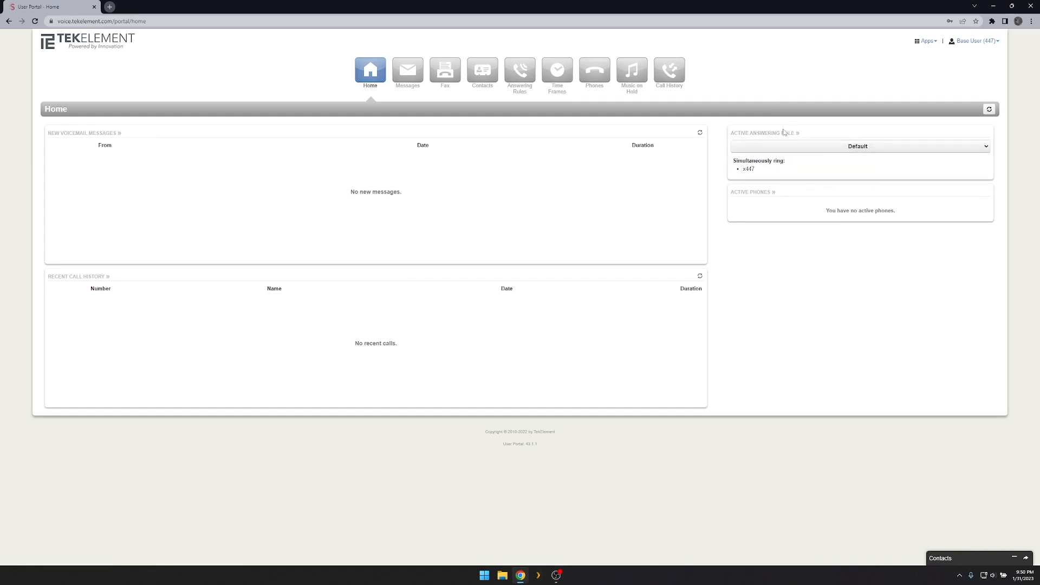
Browse the New voicemail folder and Chat messages, then open Manage Greetings from voicemail Settings.
click(410, 79)
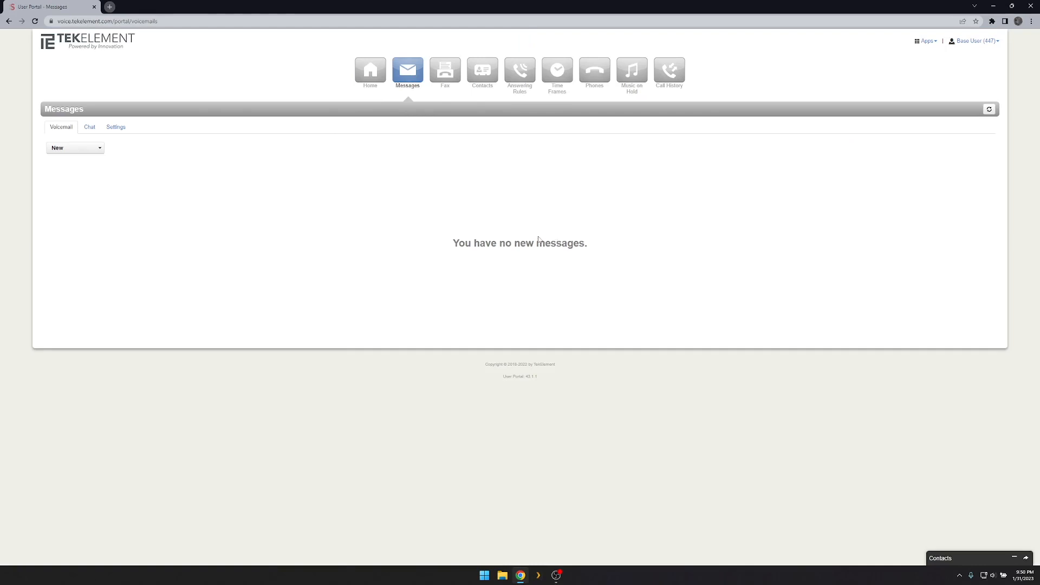
click(98, 149)
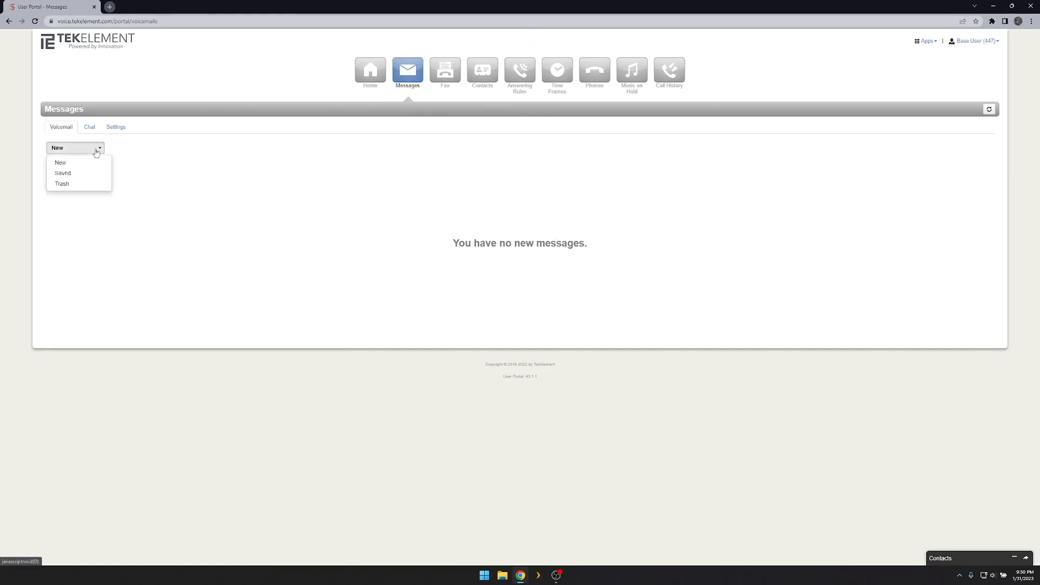
click(124, 172)
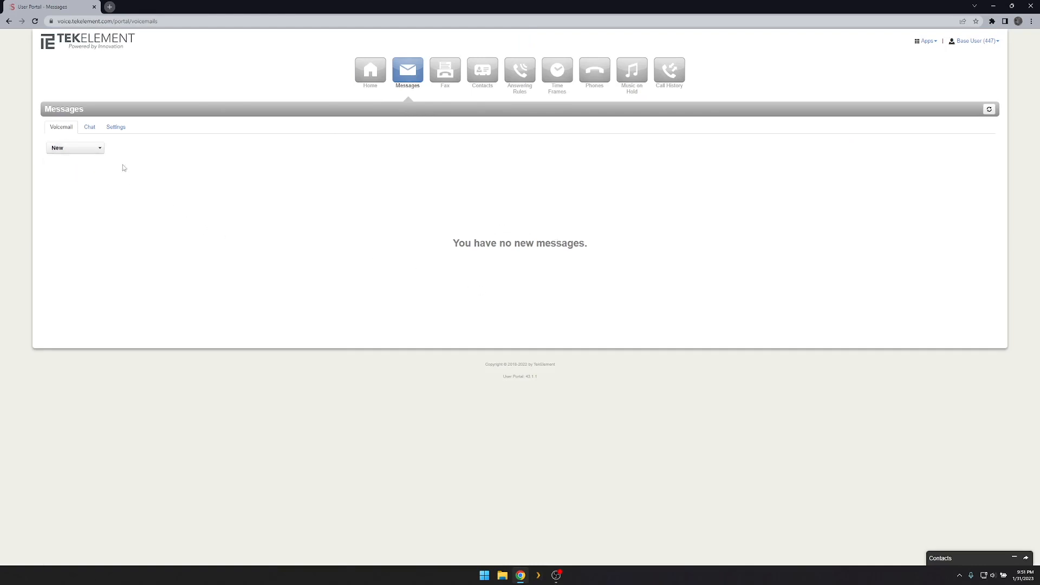
click(94, 136)
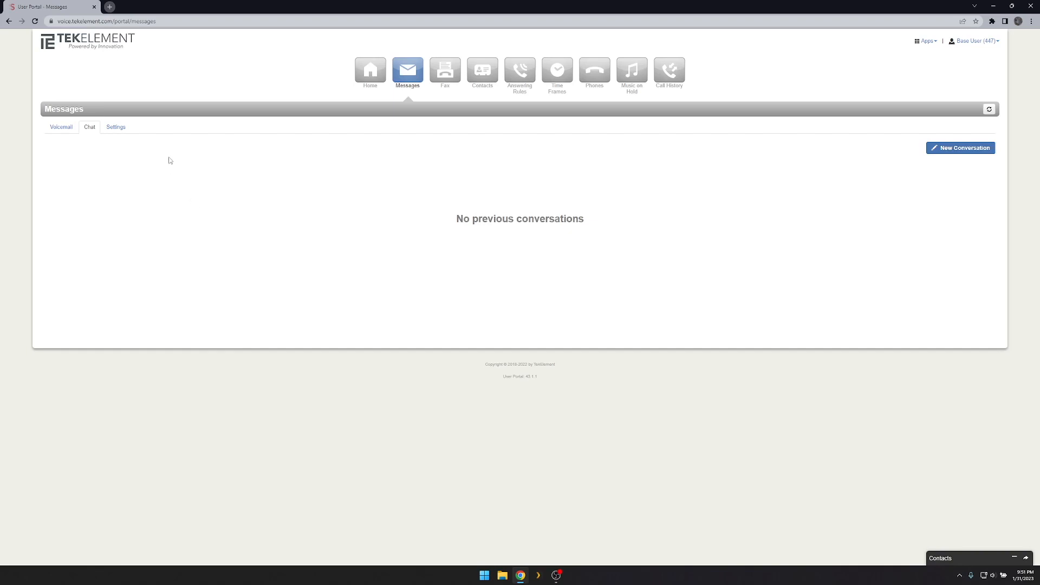
click(117, 128)
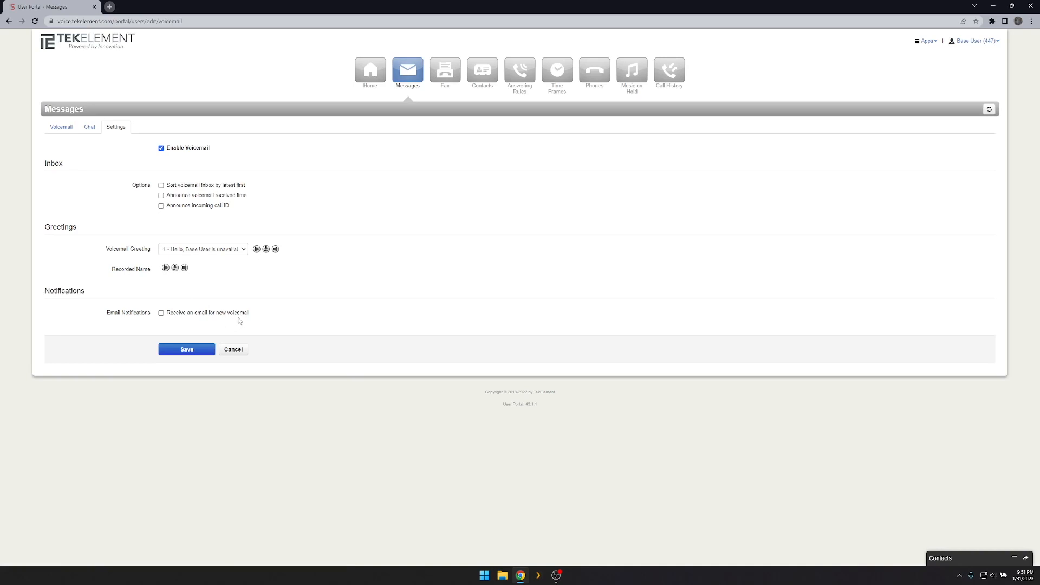
click(276, 250)
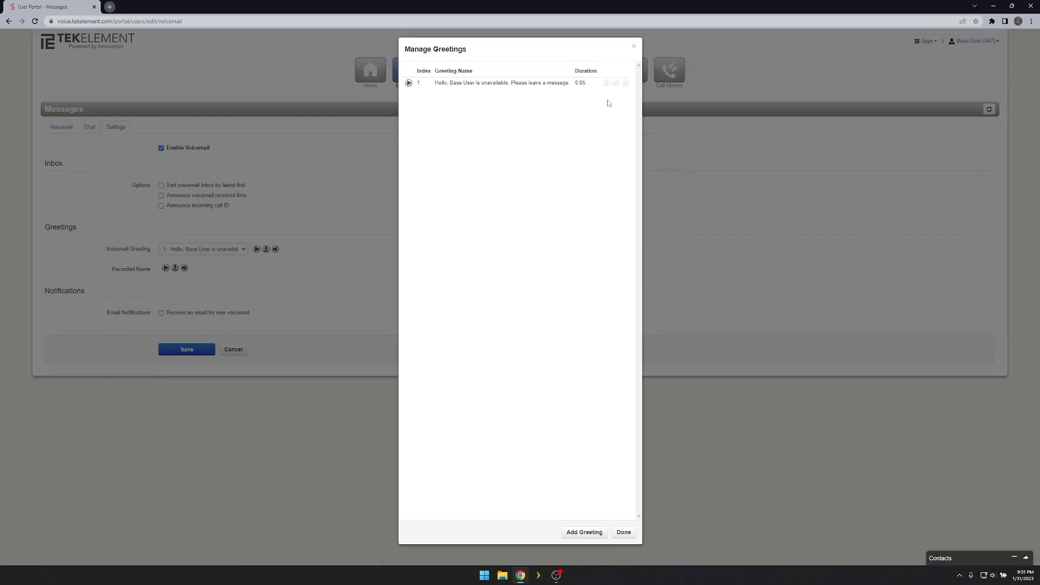
Preview the Text-To-Speech (Allison voice), Upload and Record greeting options, then close without adding one.
click(598, 531)
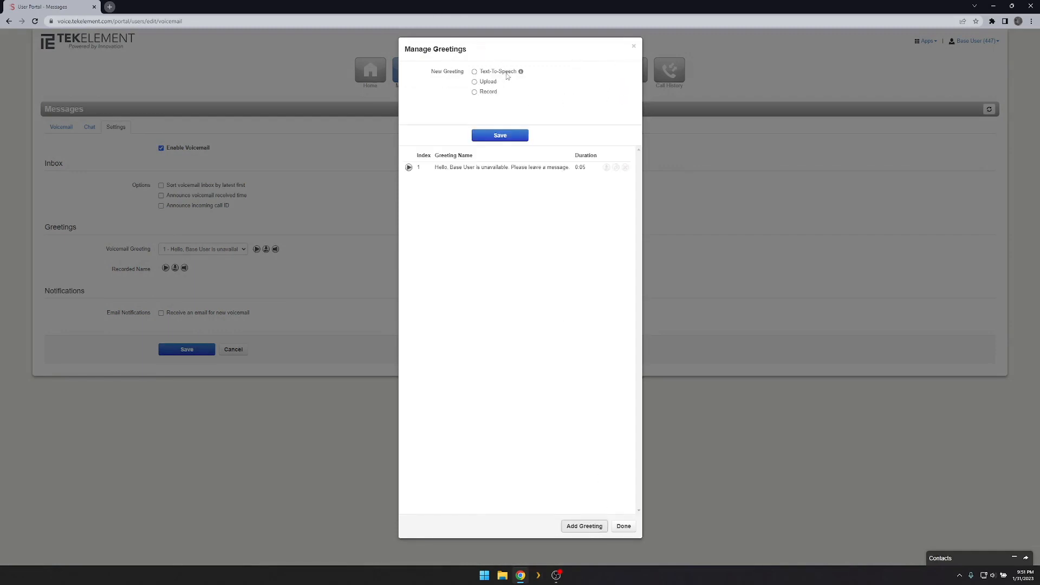
mouse_move(521, 73)
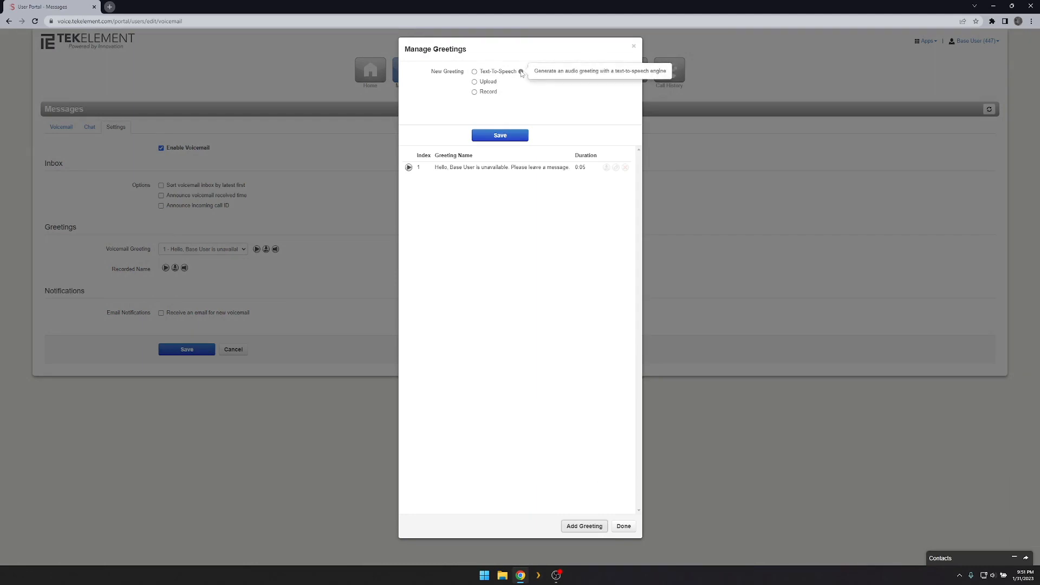
click(516, 72)
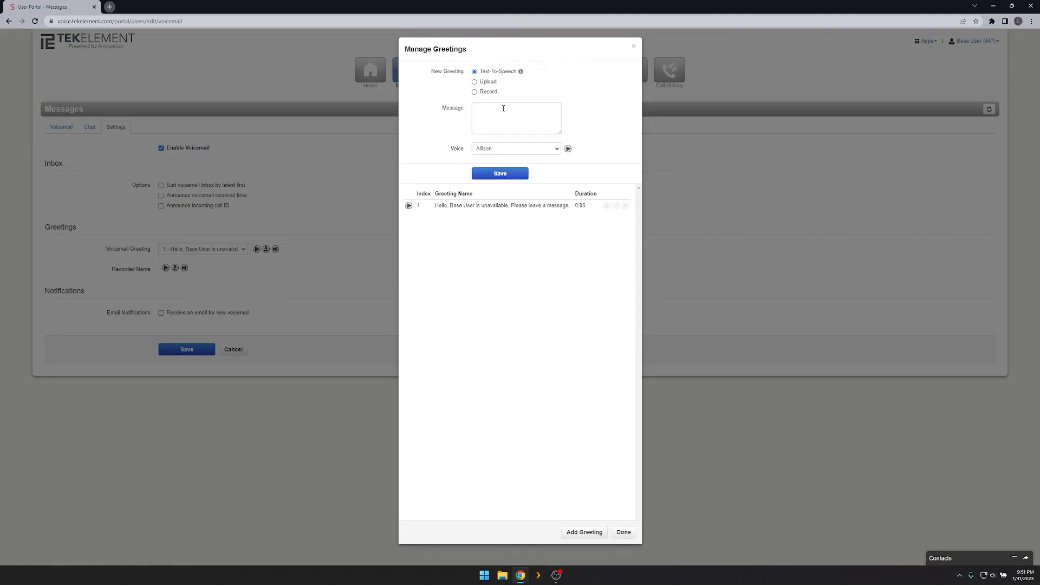
click(539, 148)
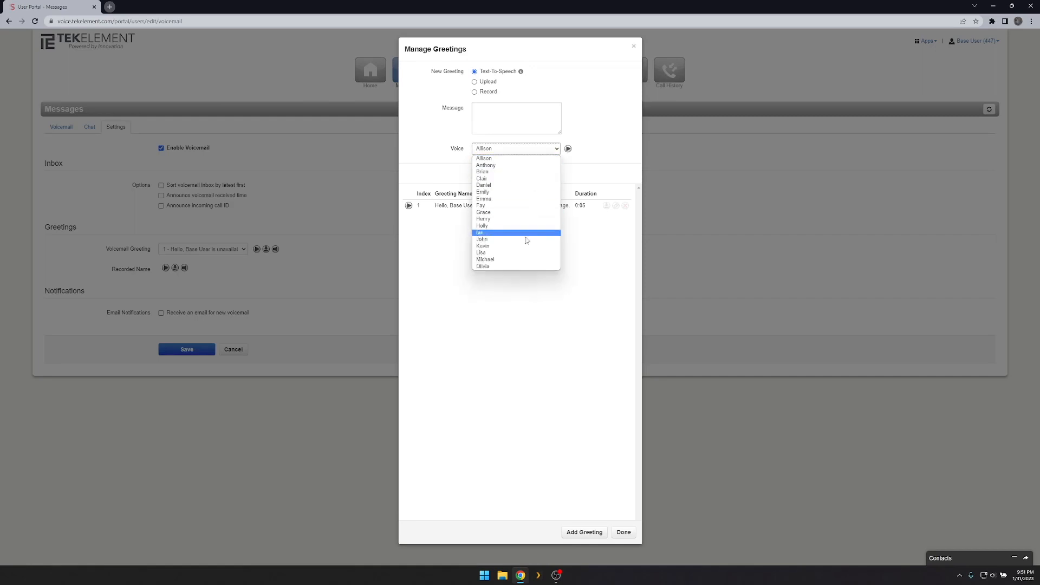
click(604, 112)
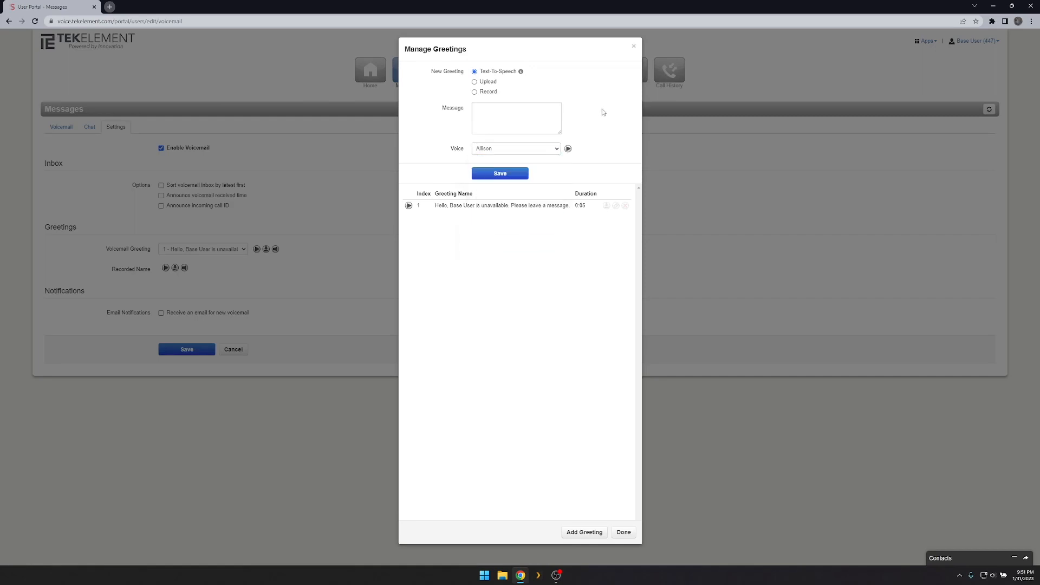
click(487, 83)
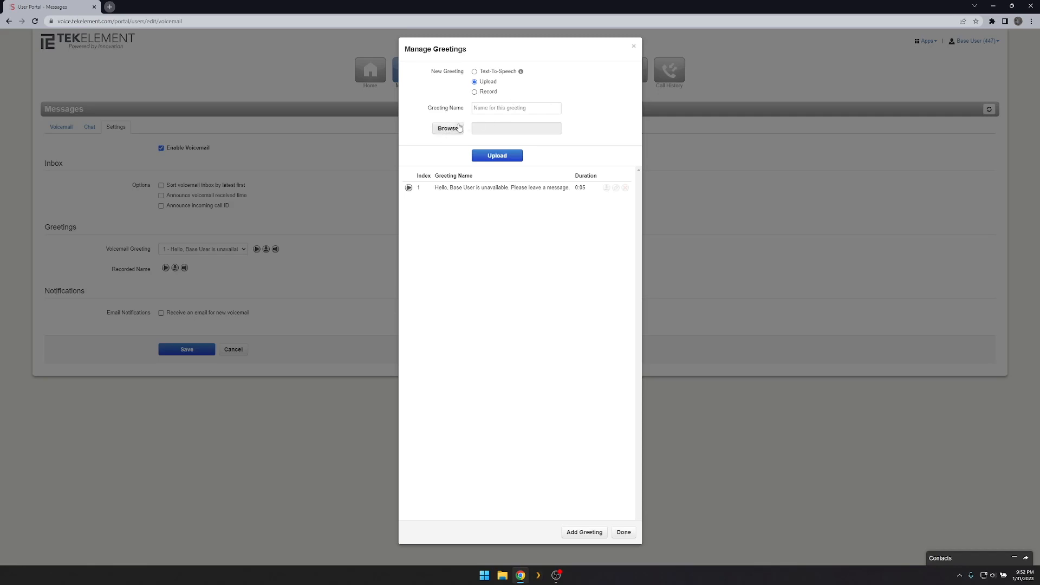
click(480, 94)
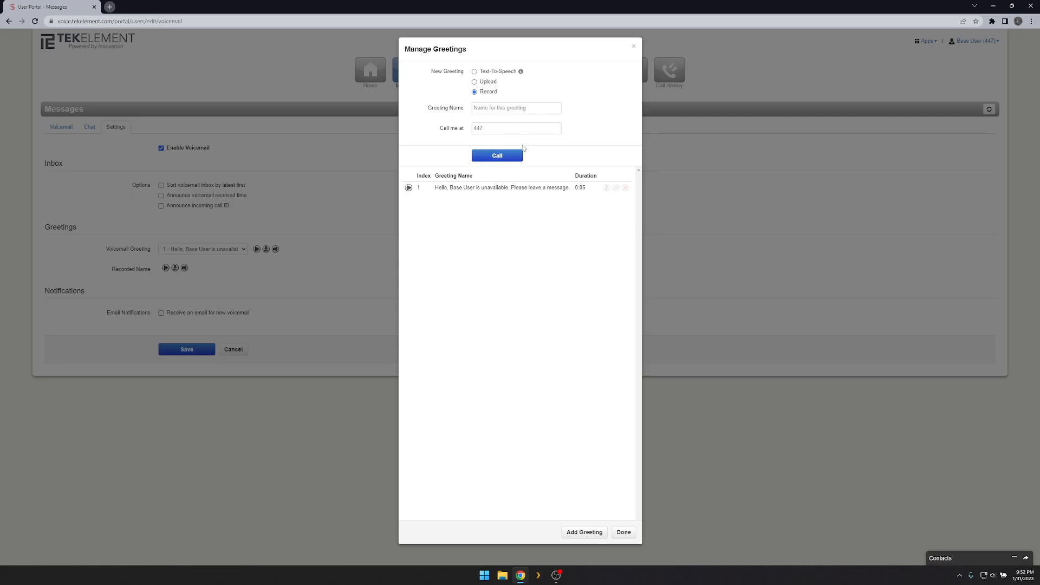
click(624, 532)
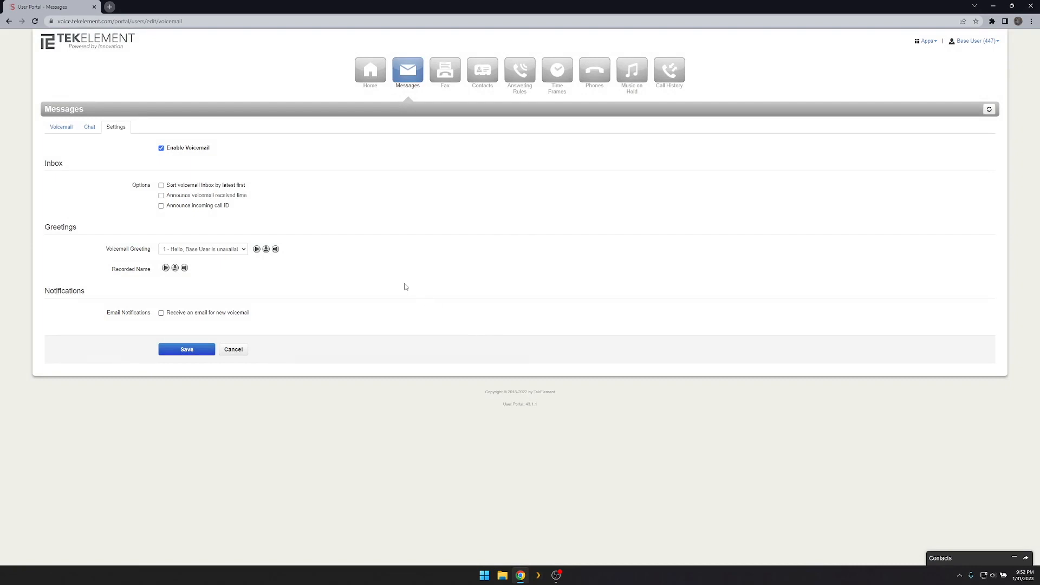
Glance at the recorded name manager, then email new voicemails with attachment and move them to trash.
click(185, 269)
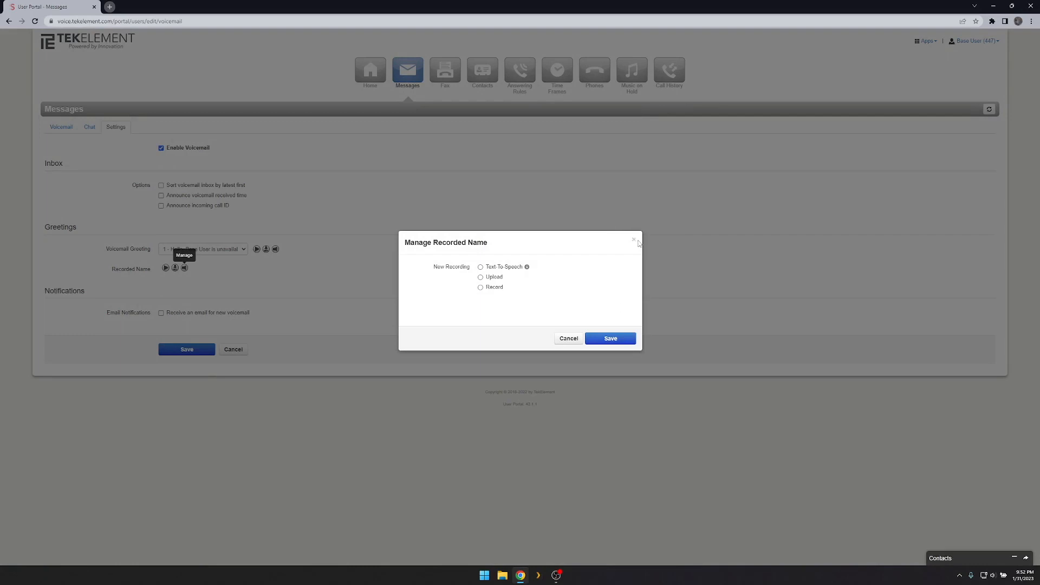
click(635, 241)
click(208, 314)
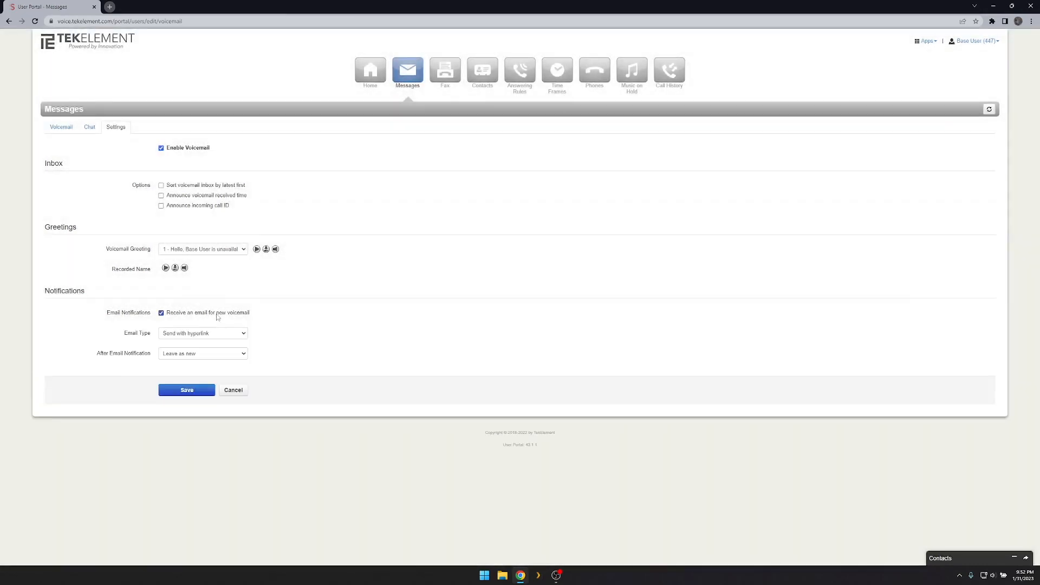
click(238, 334)
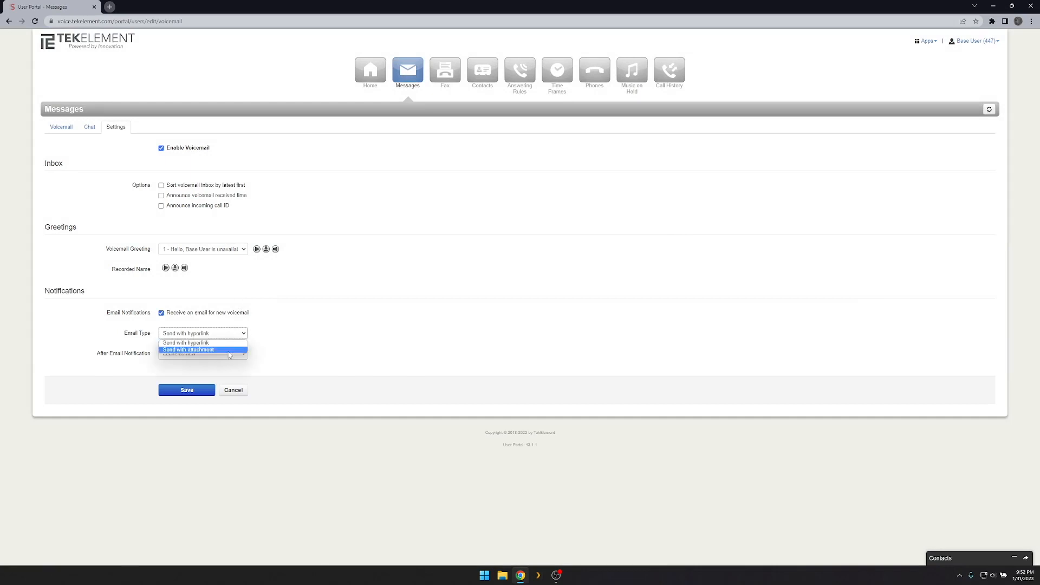
click(229, 350)
click(201, 353)
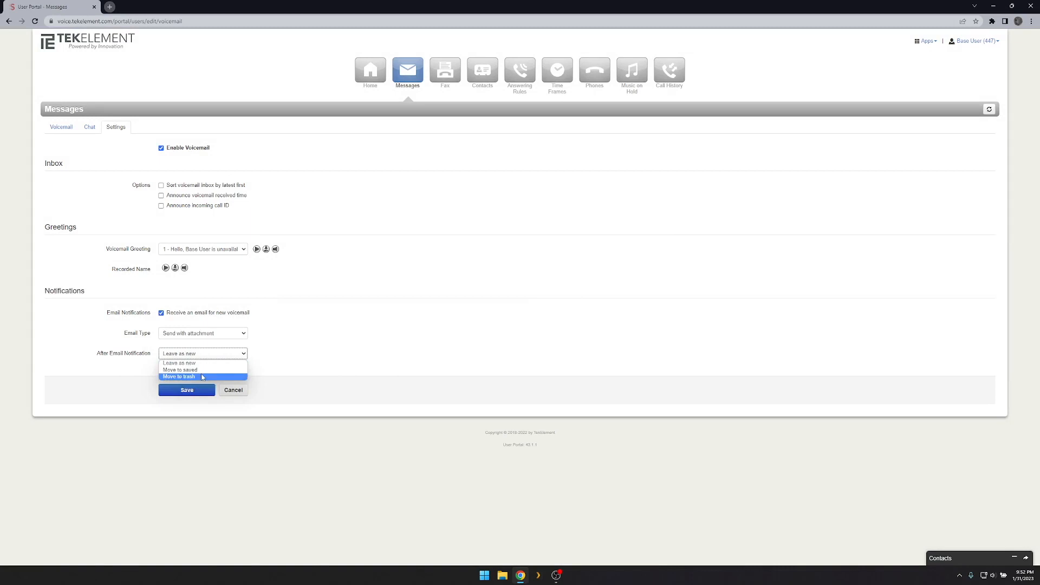
click(205, 378)
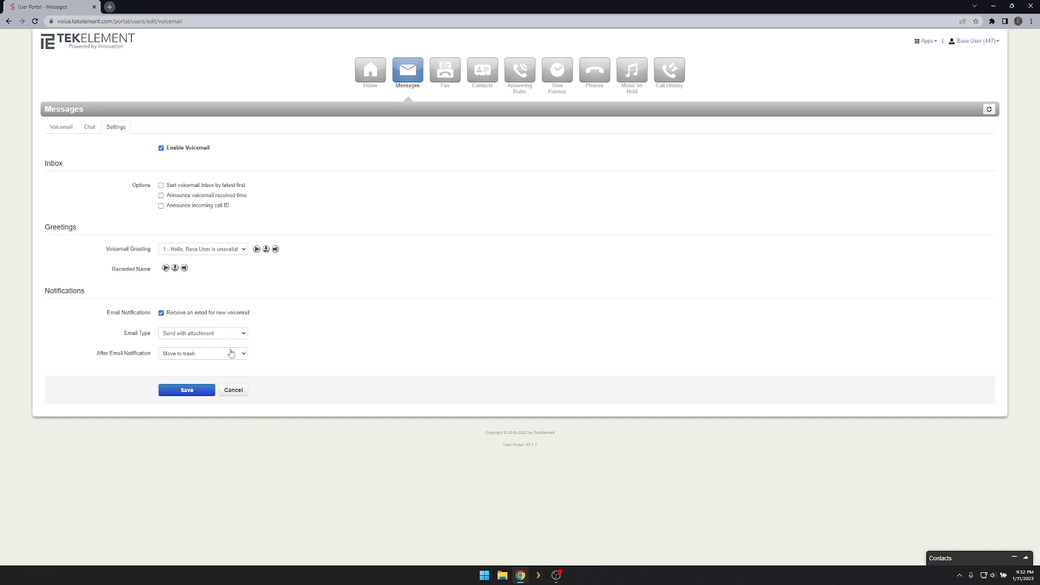
click(230, 353)
click(221, 368)
Re-enable voicemail emails with Send with attachment and Move to trash, then go to the Fax page.
click(196, 316)
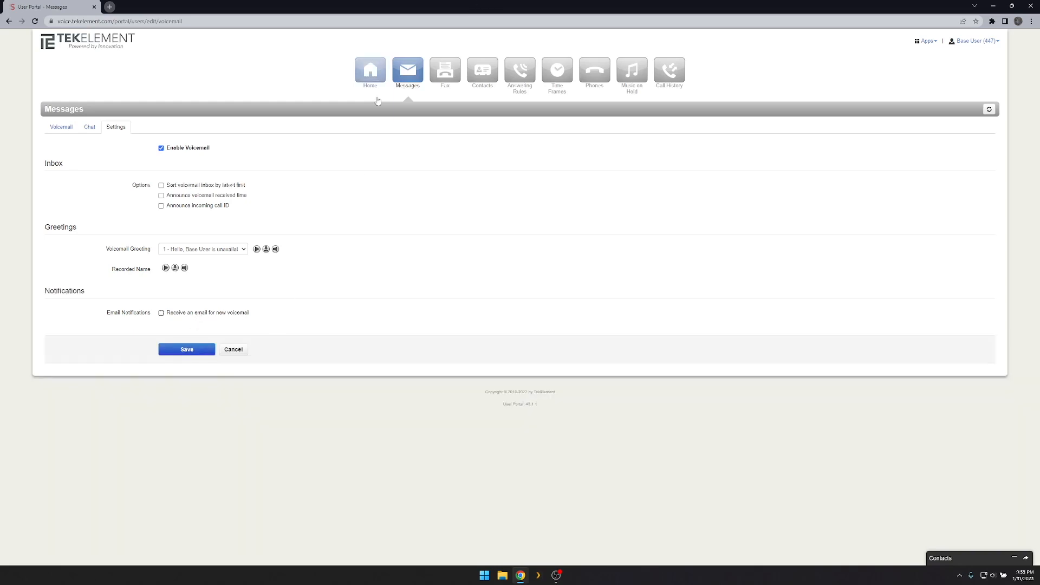
click(224, 314)
click(225, 334)
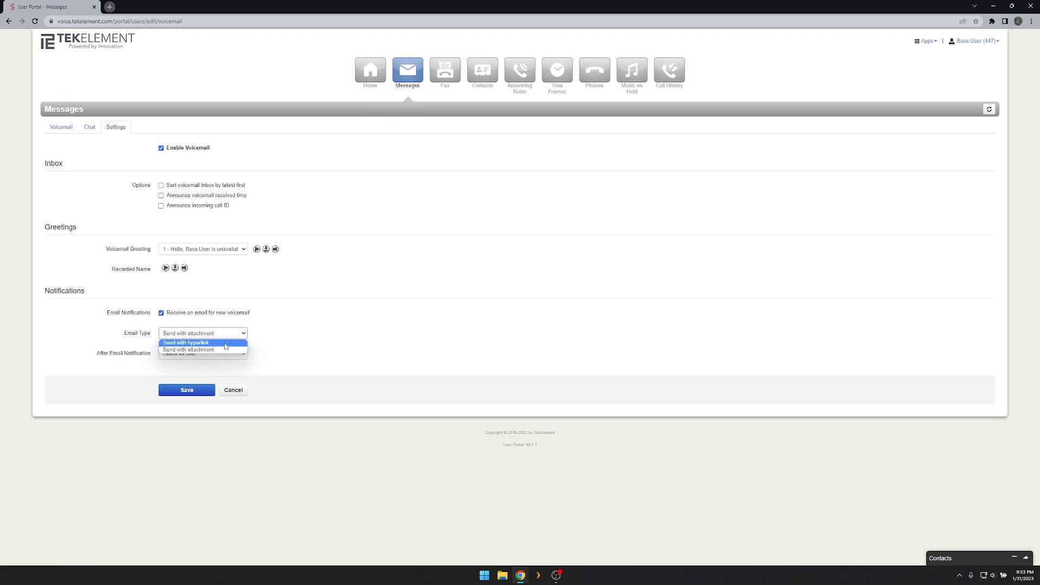
click(225, 349)
click(227, 354)
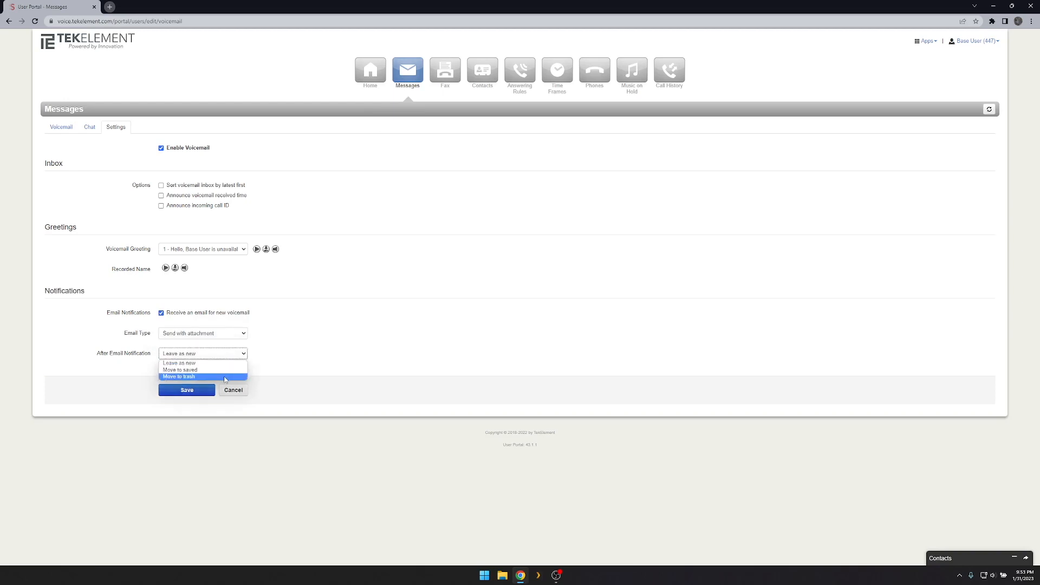
click(226, 378)
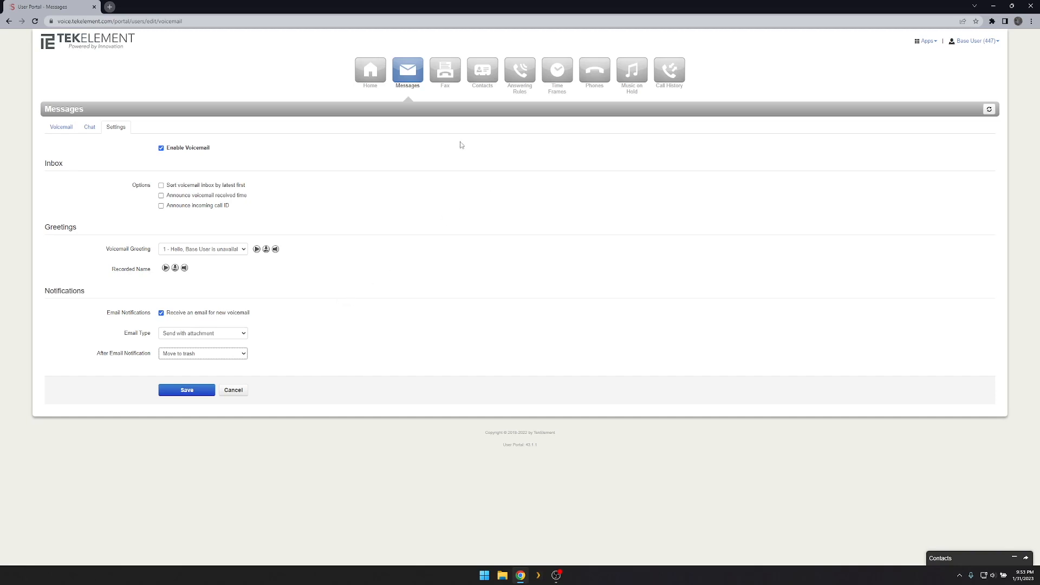
click(445, 70)
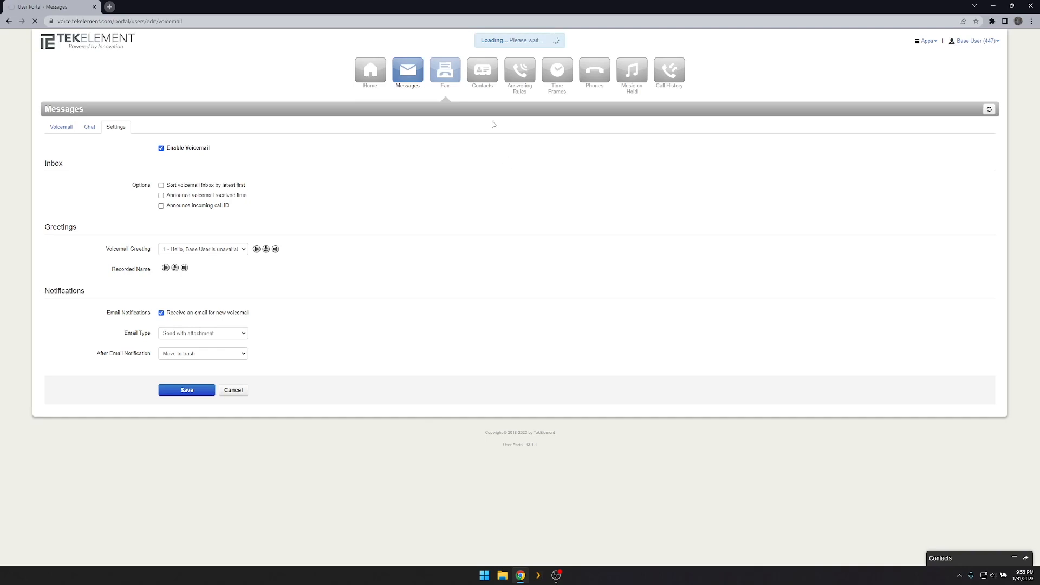
Browse the Contacts list and close the Add Contact form without saving anyone.
click(482, 80)
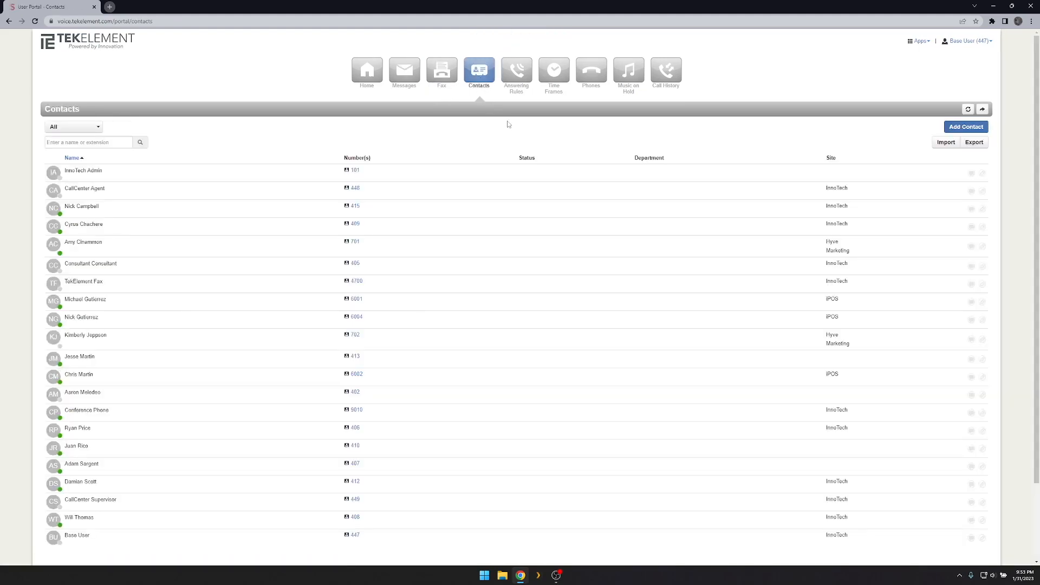
scroll(195, 336, down, 2)
scroll(204, 352, up, 2)
click(955, 130)
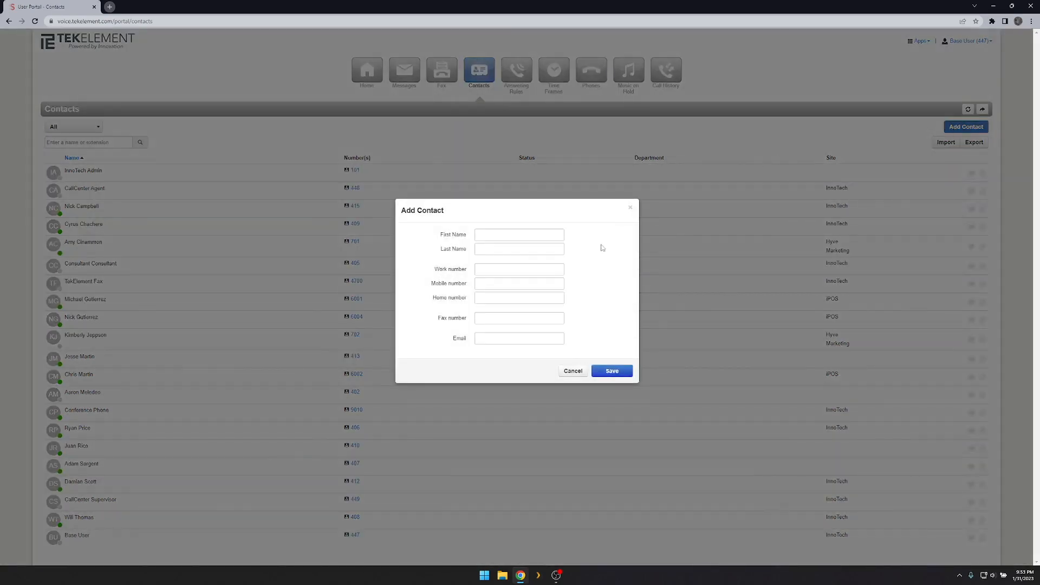
click(630, 208)
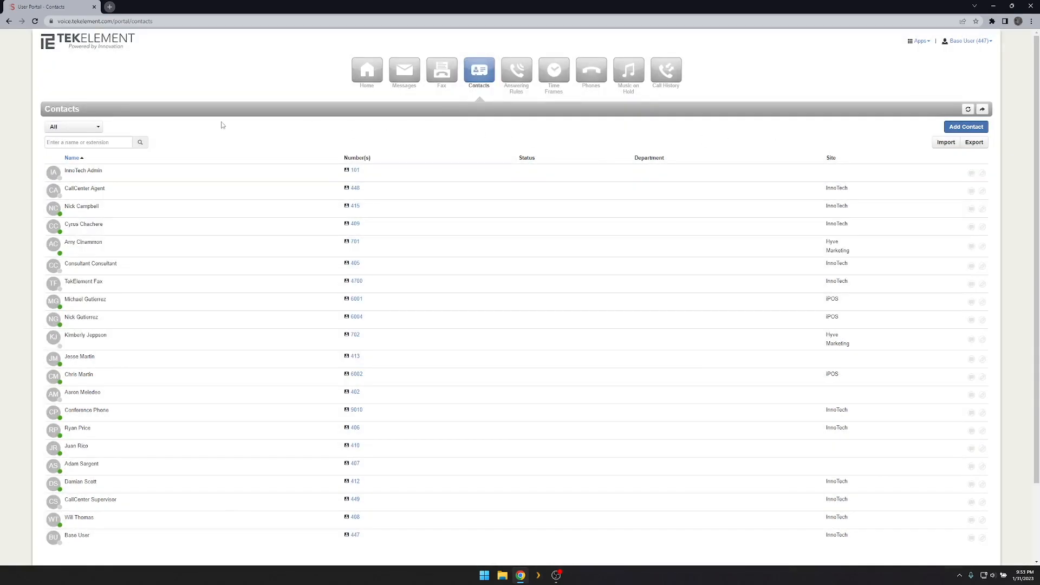
Open the Answering Rules page and edit the Default rule.
click(516, 70)
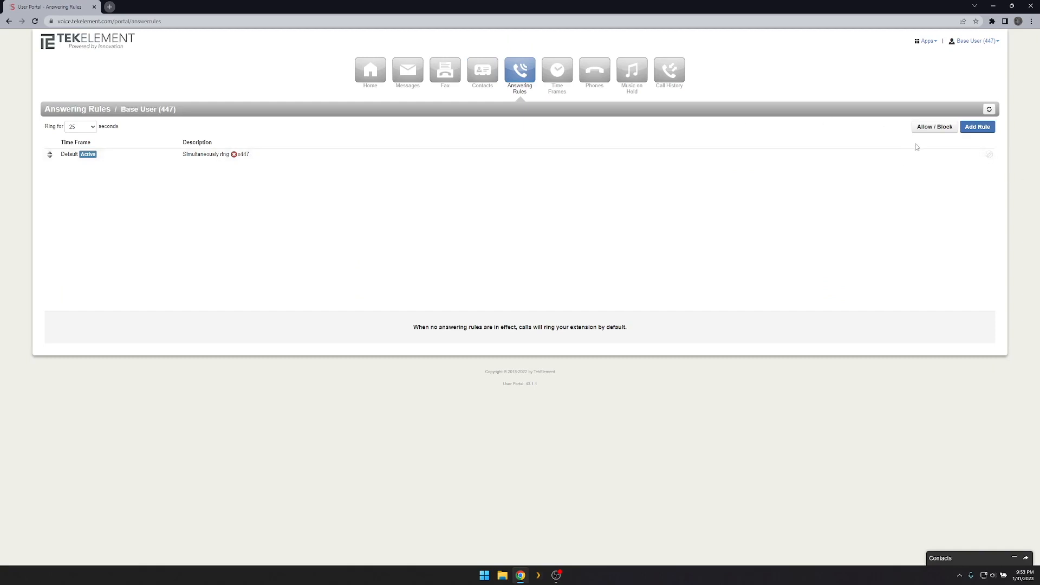
click(989, 156)
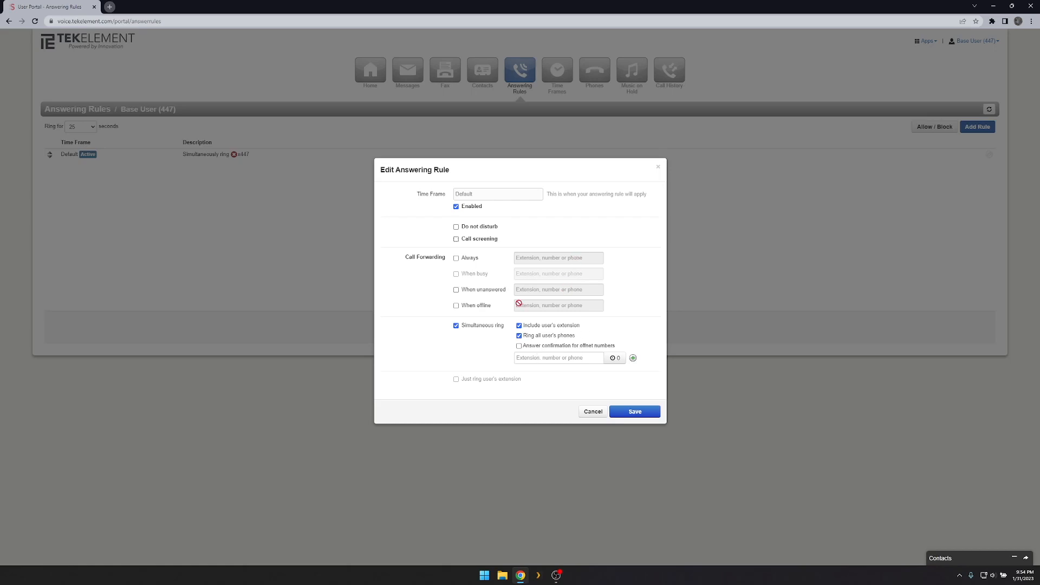
Turn on Always forwarding to a test phone number, then turn it back off.
click(474, 258)
click(531, 258)
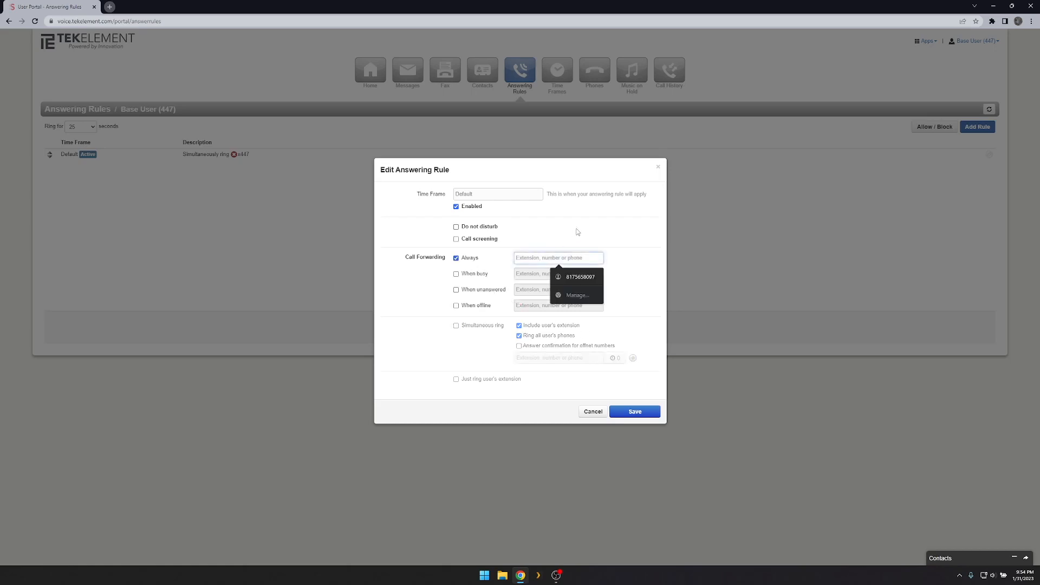
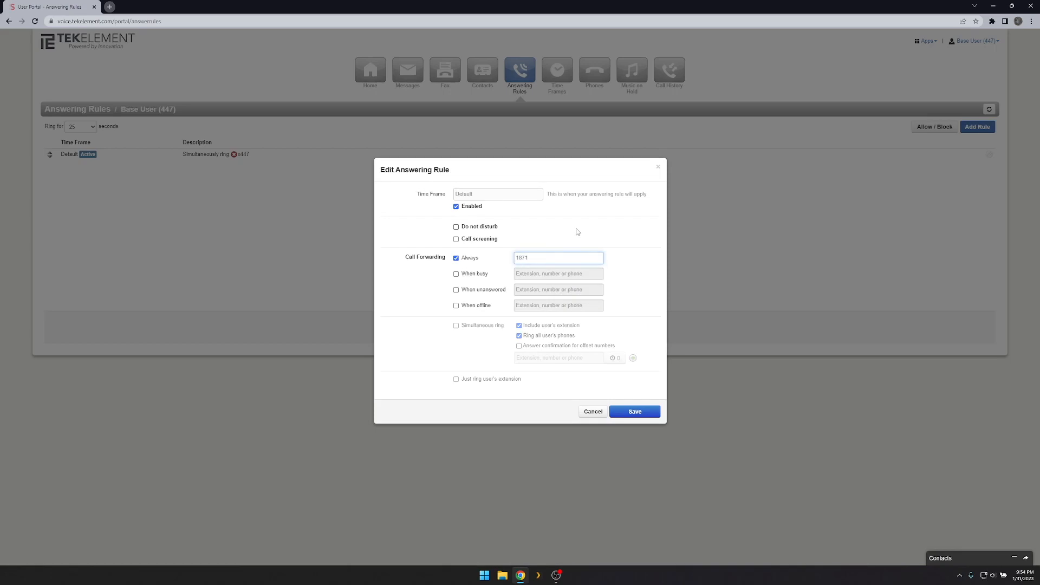
click(457, 259)
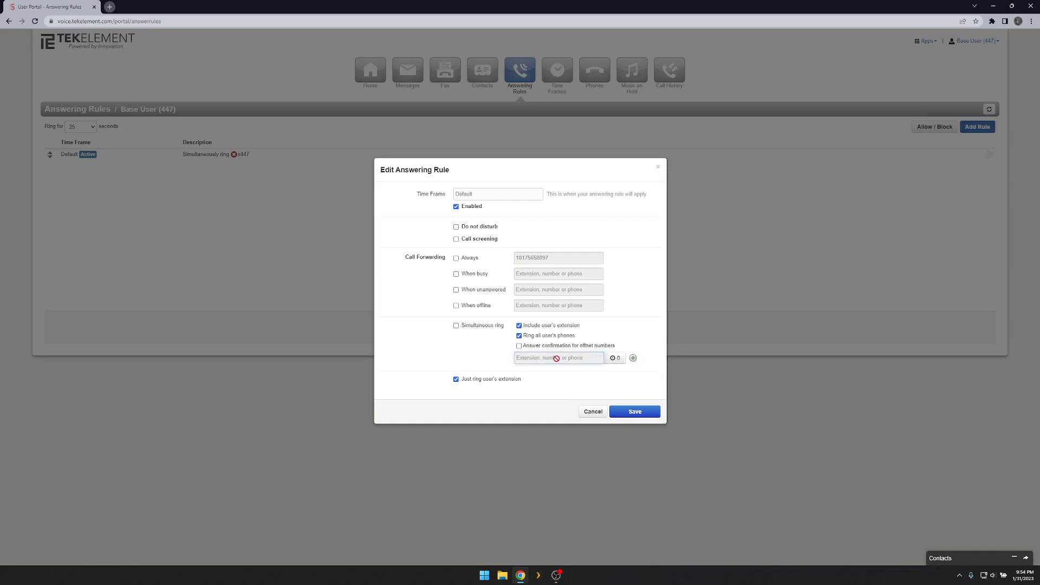
Add and remove an extra simultaneous ring number, discard the rule changes, and open Allow / Block.
click(632, 358)
click(592, 365)
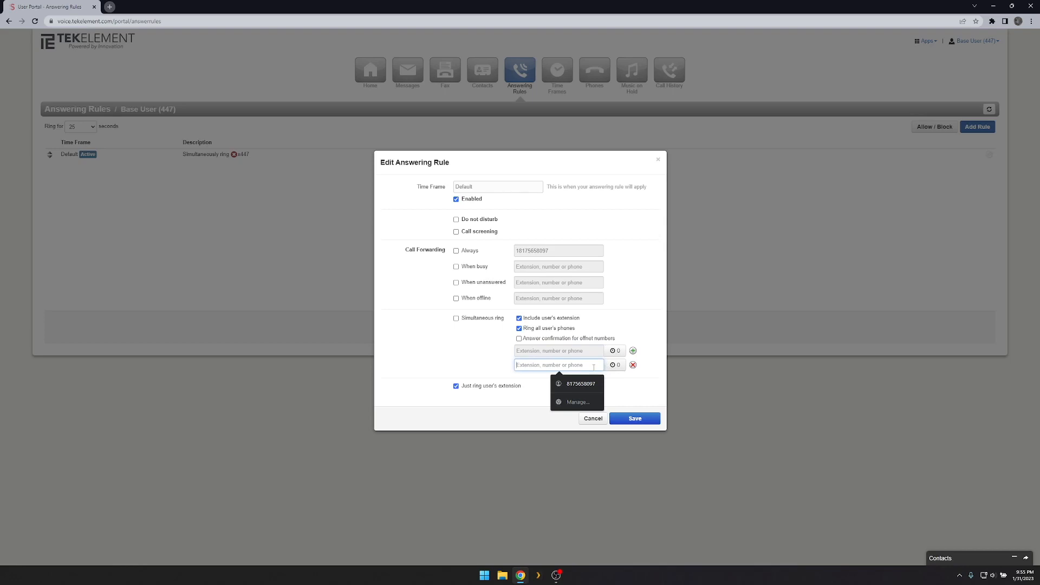
click(633, 365)
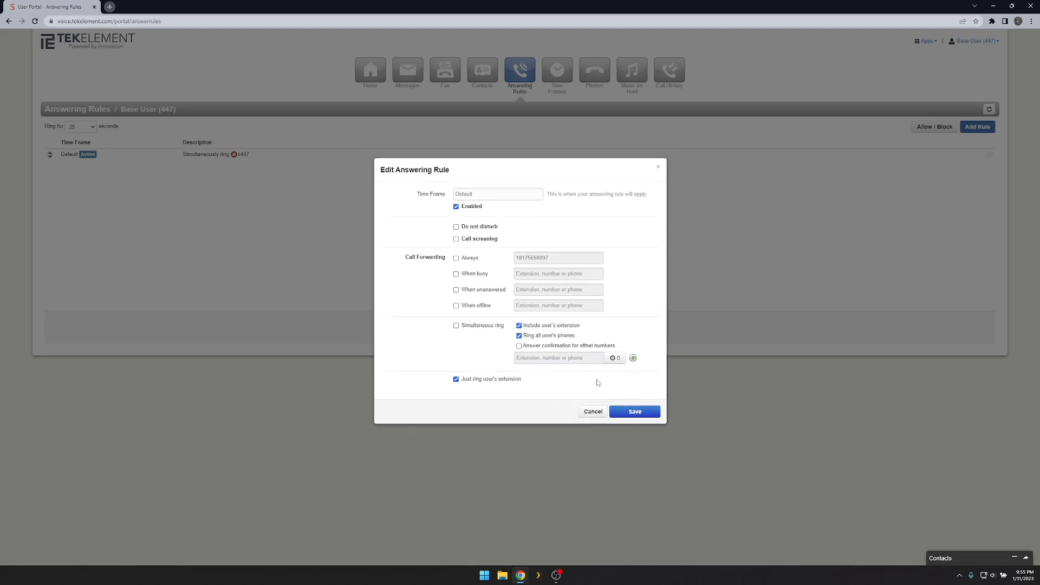
click(592, 412)
click(935, 130)
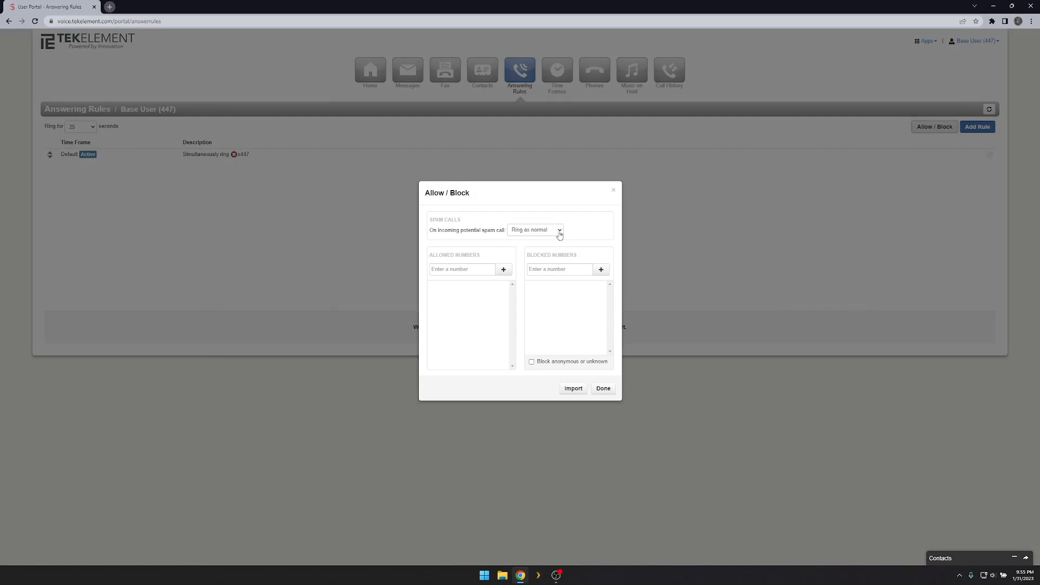
Switch potential spam calls to voicemail, then back to Ring as normal.
click(560, 233)
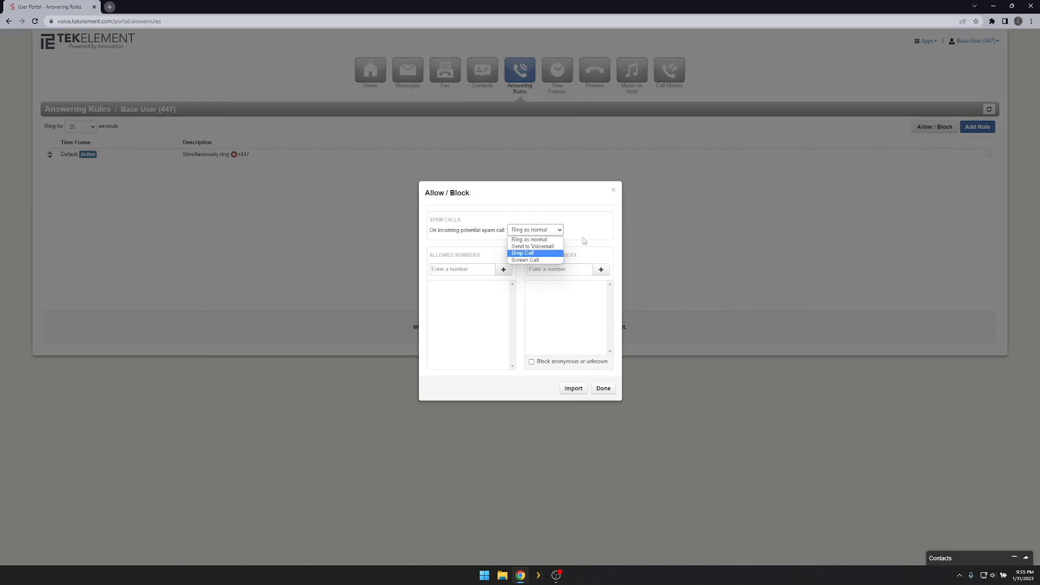
click(536, 246)
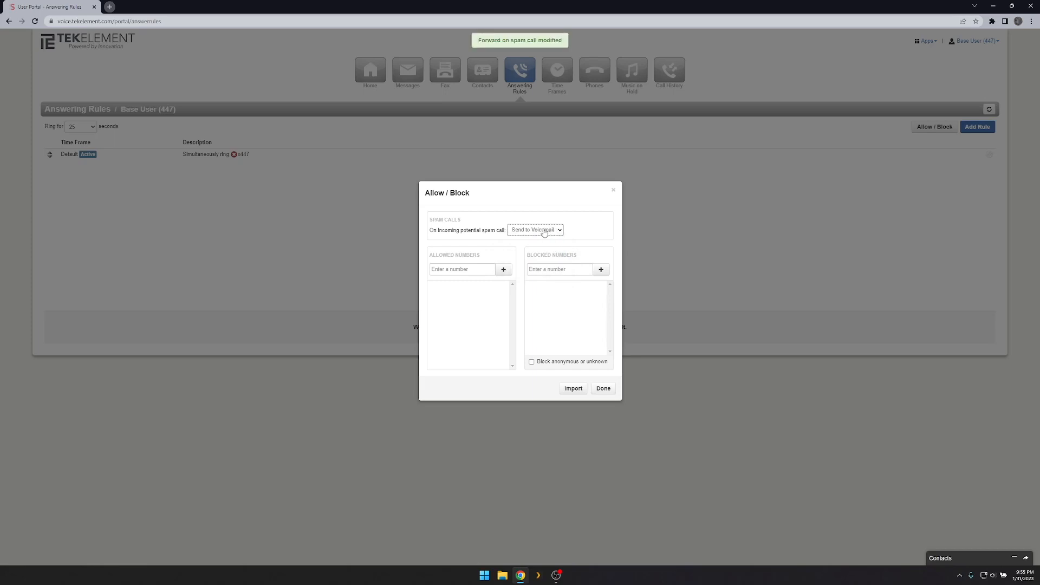
click(544, 232)
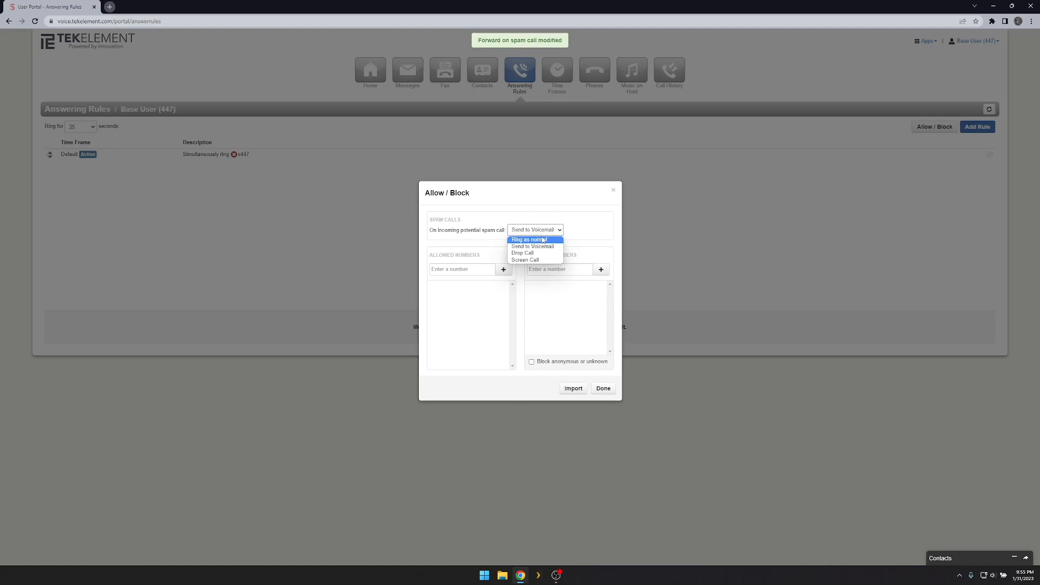
click(544, 239)
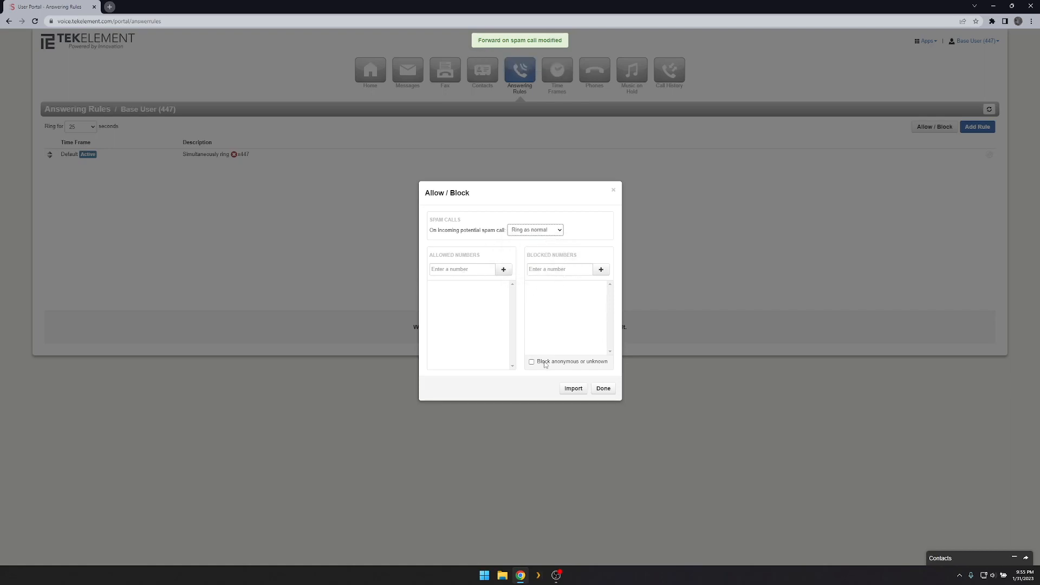
Add a test phone number to Allowed and Blocked Numbers and block anonymous callers.
click(465, 270)
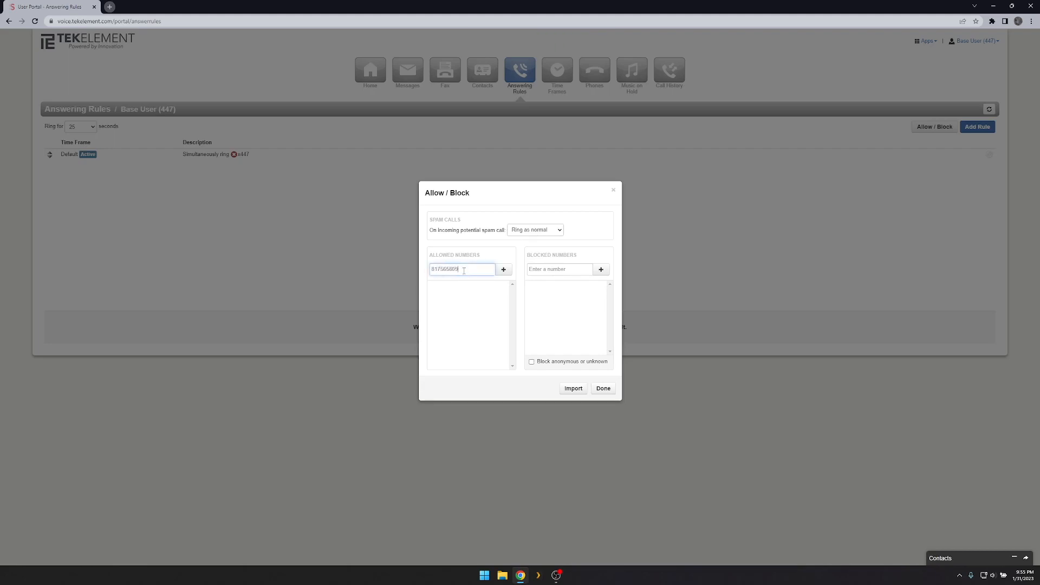
key(Return)
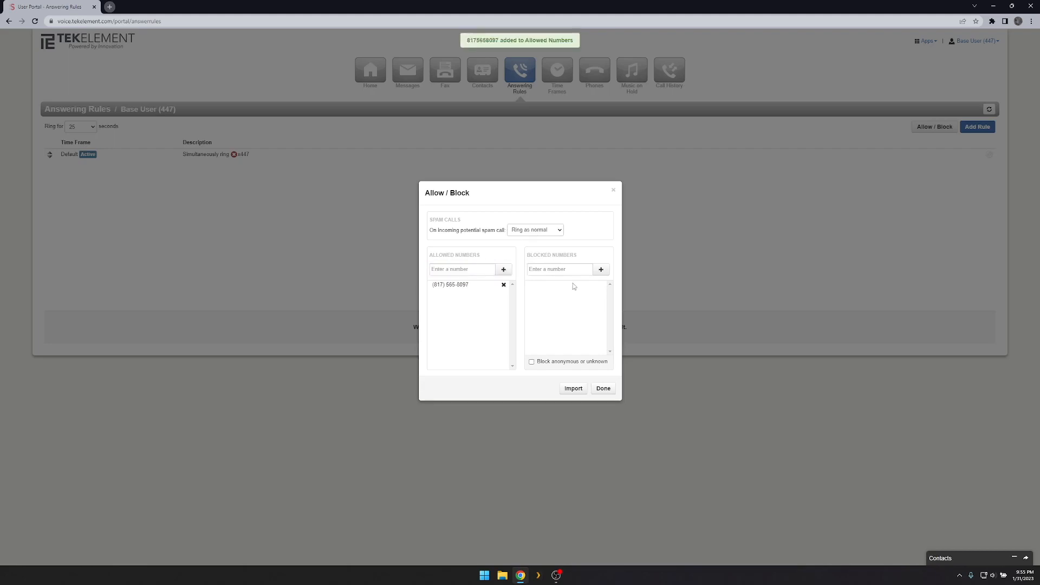
click(571, 270)
click(601, 269)
click(583, 365)
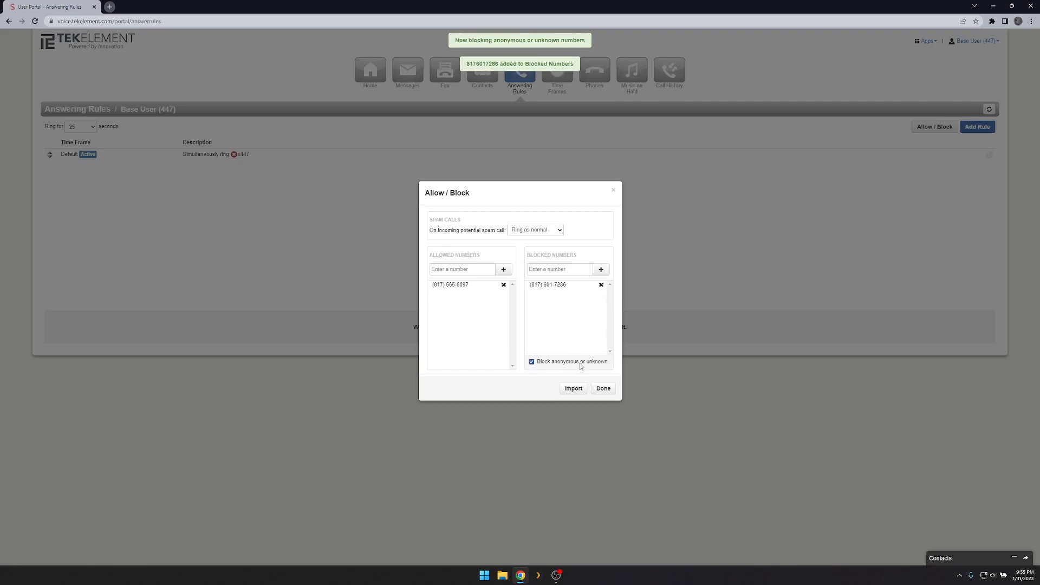
Remove both test numbers, stop blocking anonymous callers, and finish with Done.
click(601, 285)
click(503, 285)
click(532, 363)
click(603, 389)
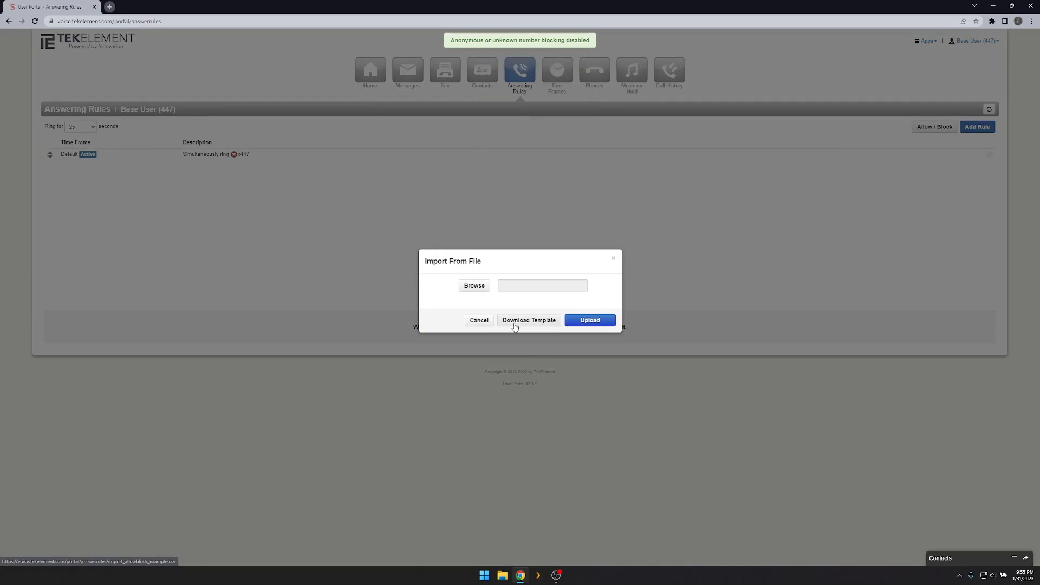
Cancel the file import, close Allow / Block, and open the Time Frames list.
click(480, 322)
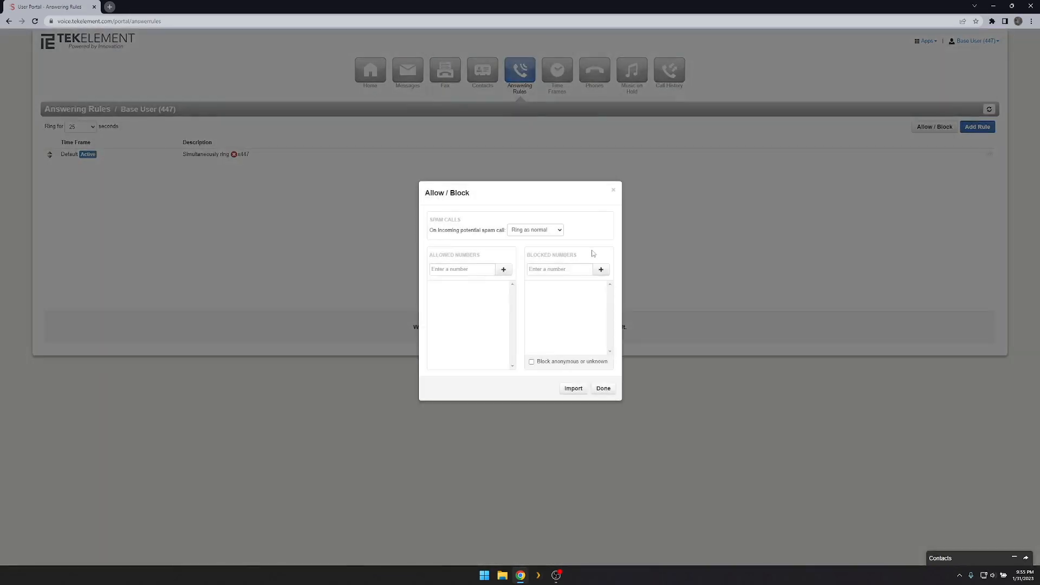
click(614, 190)
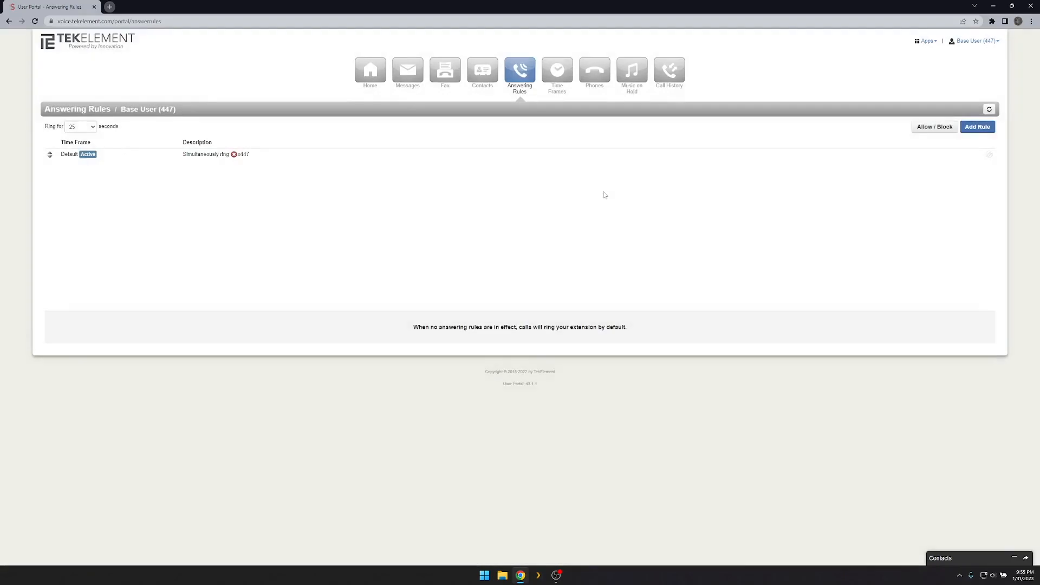
click(557, 71)
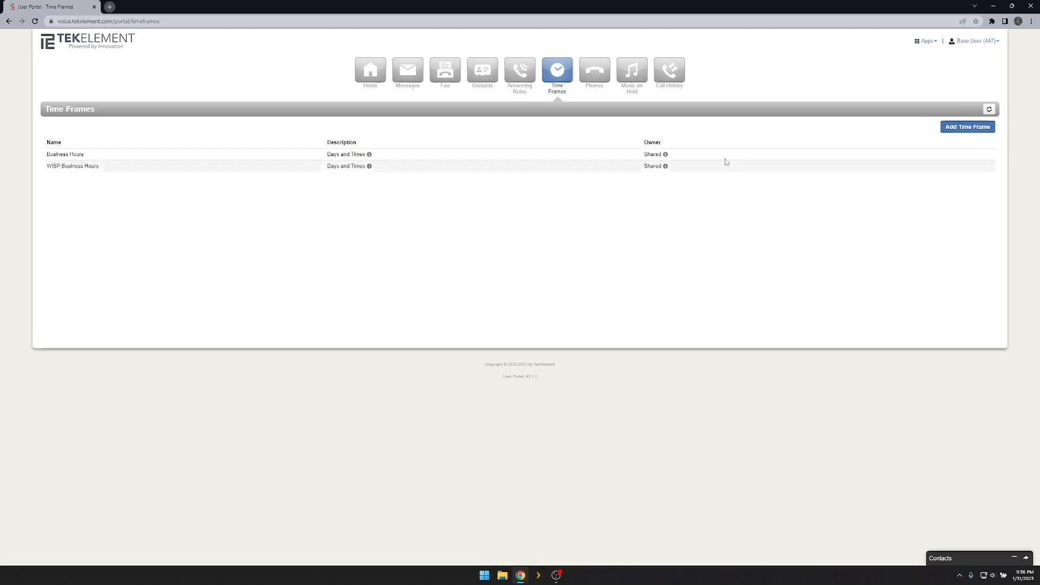
Create a new time frame named 'My Vacation' limited to specific dates.
click(977, 128)
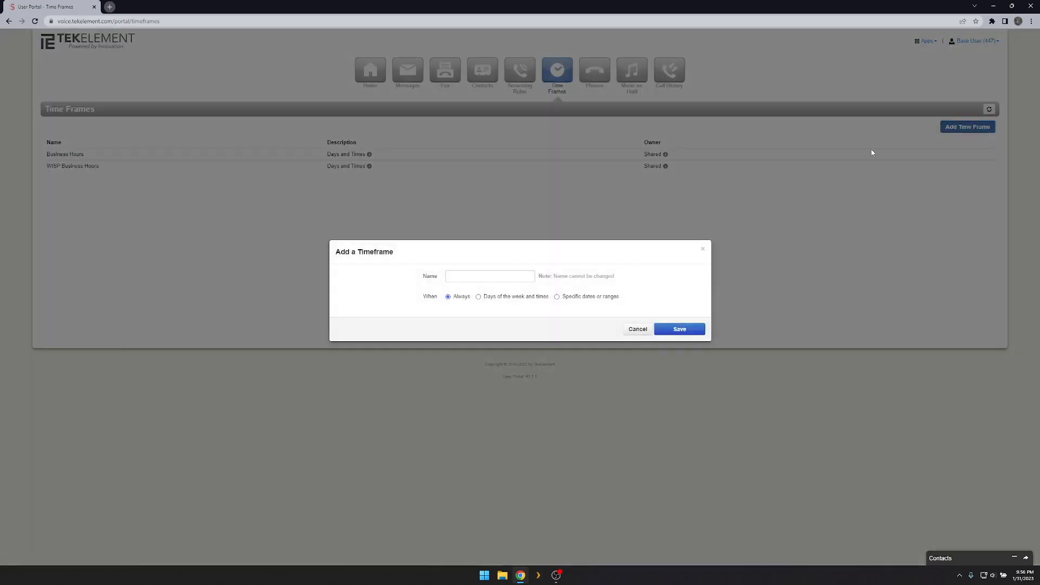
click(482, 277)
text(My Vacation)
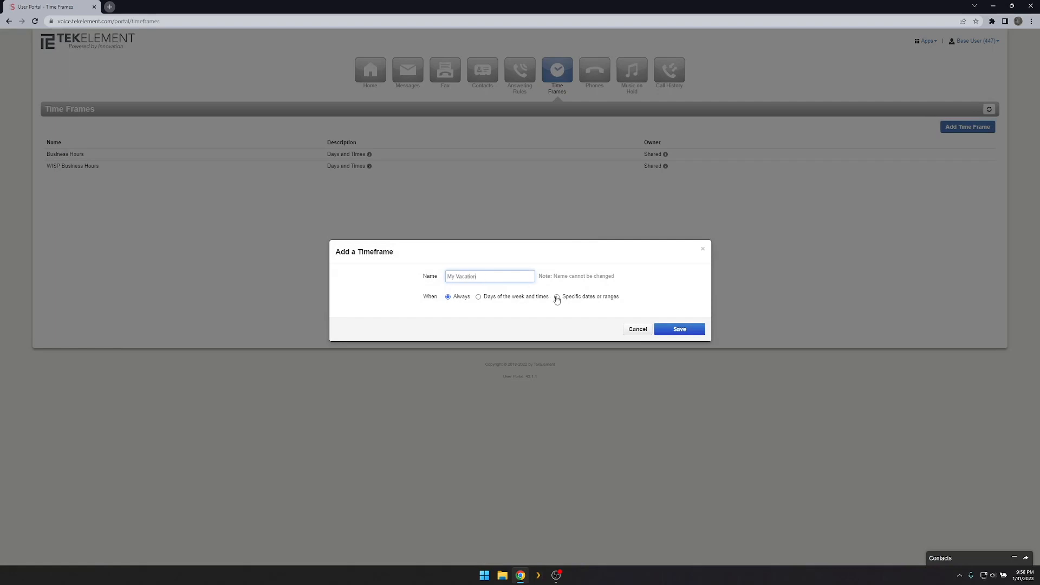
click(558, 297)
Set the date range from February 14, 2023 to February 16, 2023 ending at 5:00 pm.
click(540, 308)
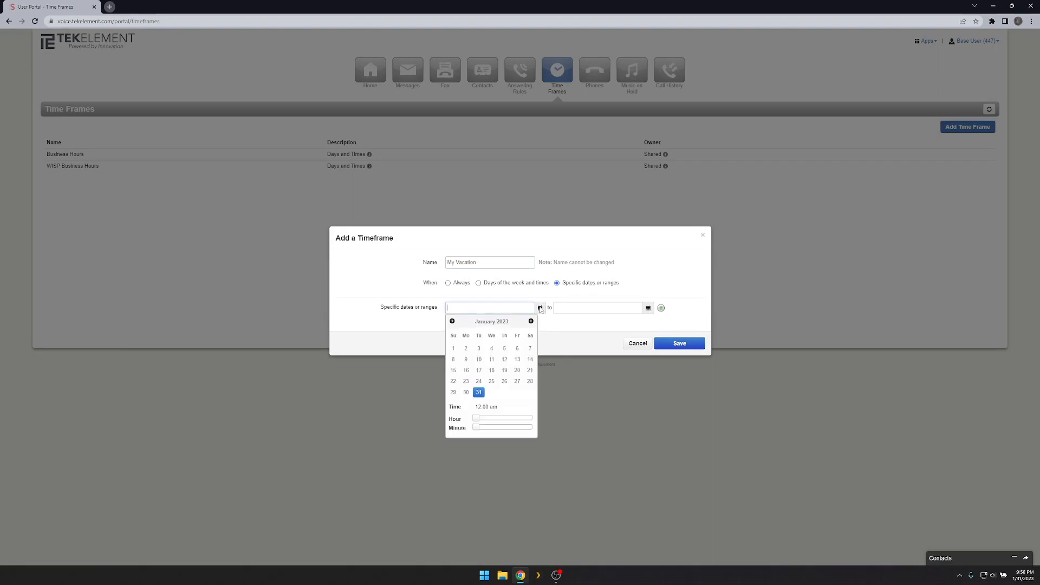
click(531, 321)
click(479, 370)
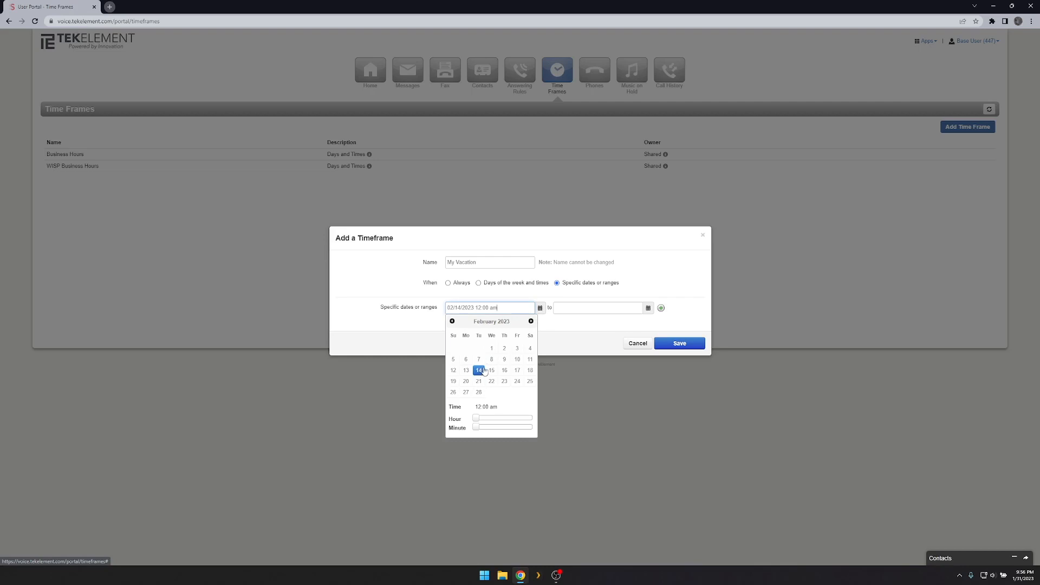
click(648, 308)
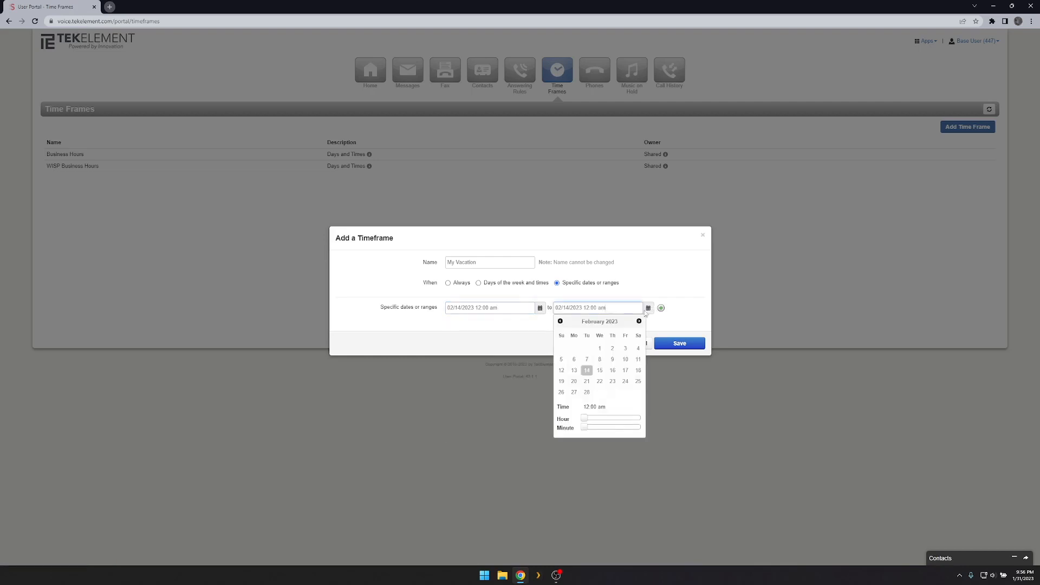
click(614, 371)
drag(584, 421, 627, 421)
click(515, 353)
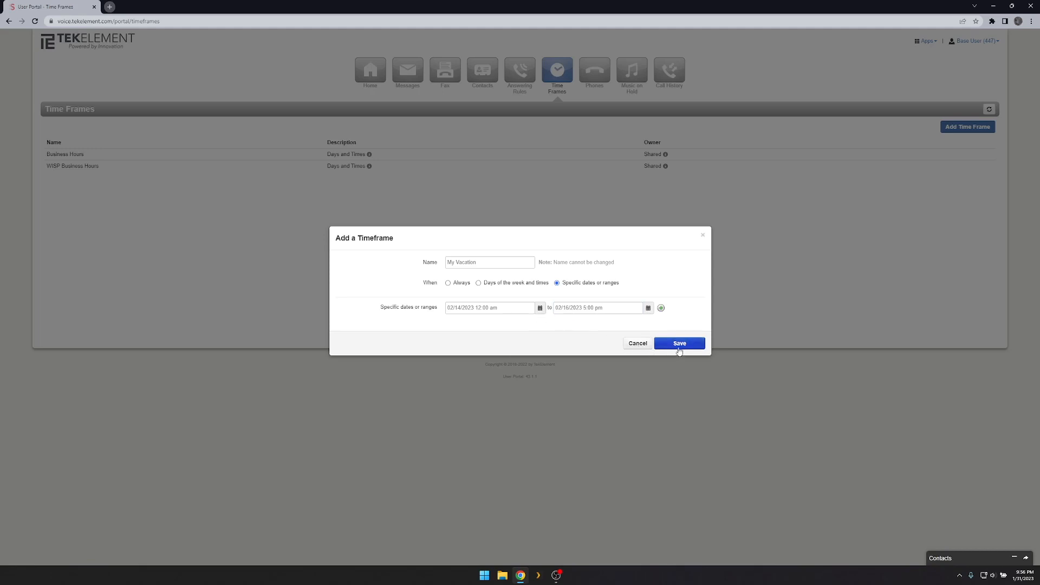
Add and remove an empty second date range, then switch to days of the week and times.
click(661, 308)
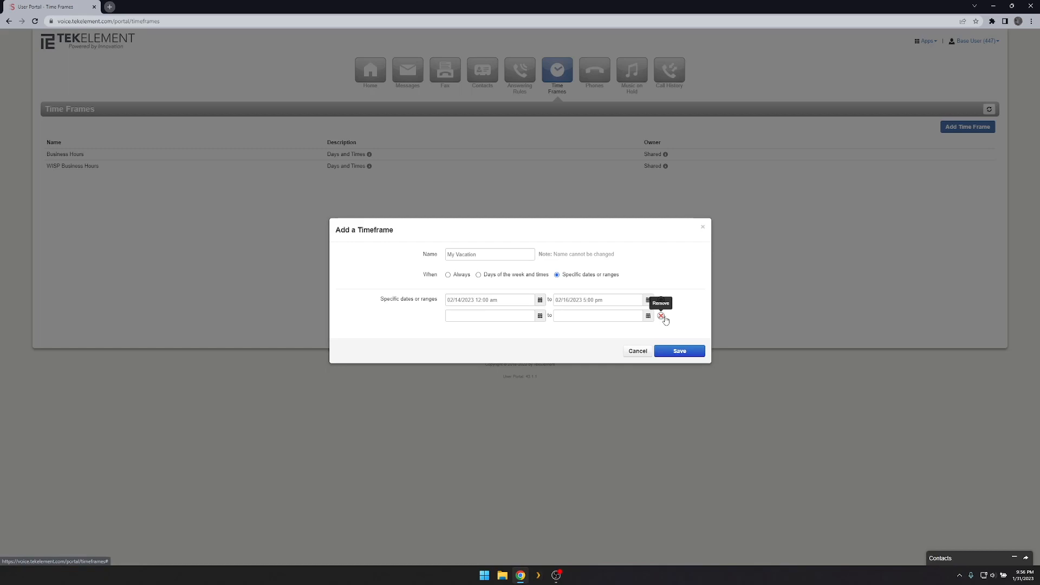
click(662, 317)
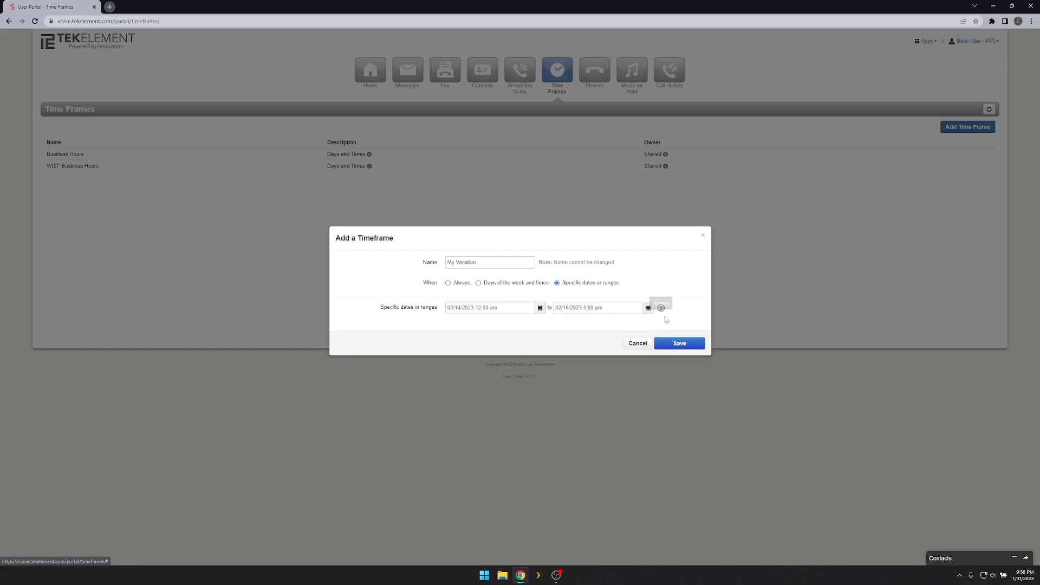
click(531, 283)
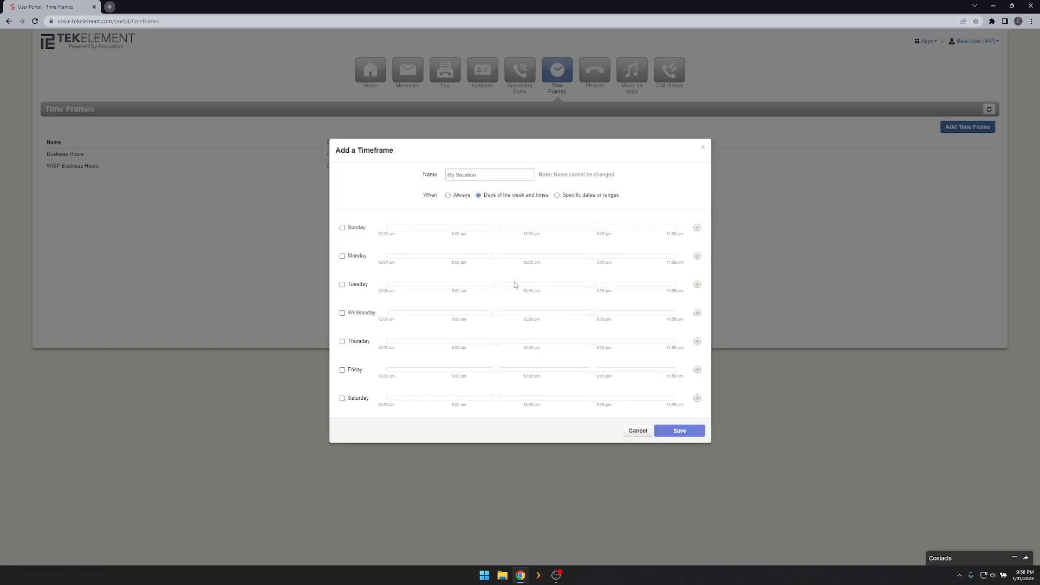
Include Monday, Tuesday and Wednesday in the weekly schedule.
click(342, 256)
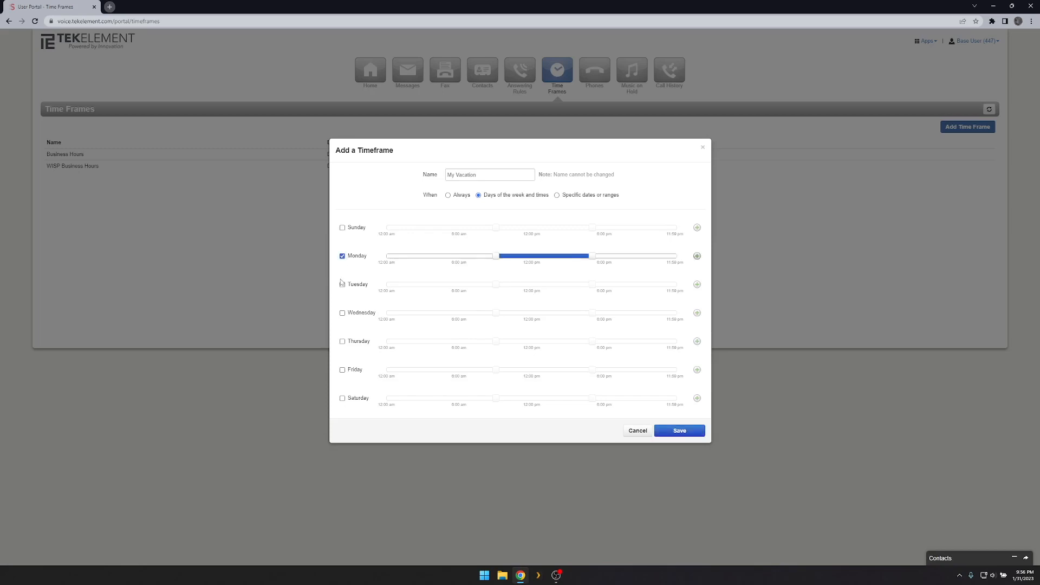
click(343, 286)
click(342, 313)
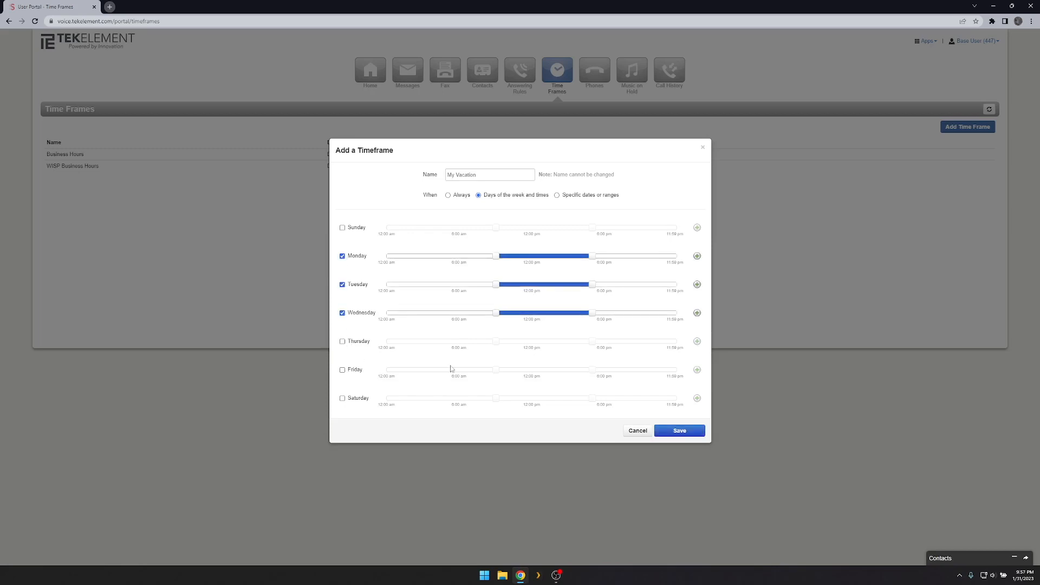
Discard the unsaved time frame and go to the Phones list.
mouse_move(498, 317)
click(639, 432)
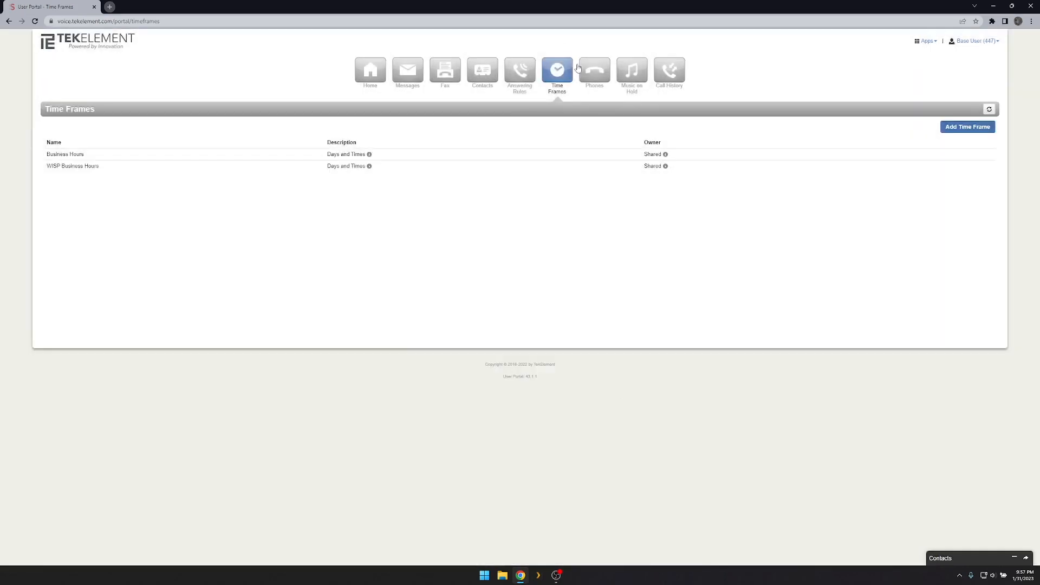
click(581, 71)
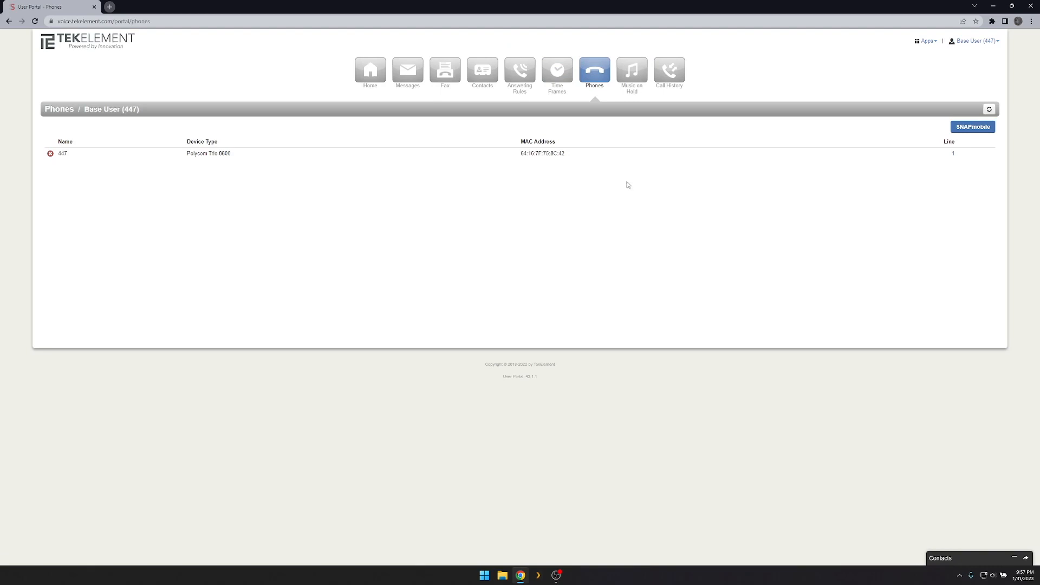
View the SNAPmobile app details, close them, and go to Music on Hold.
click(978, 128)
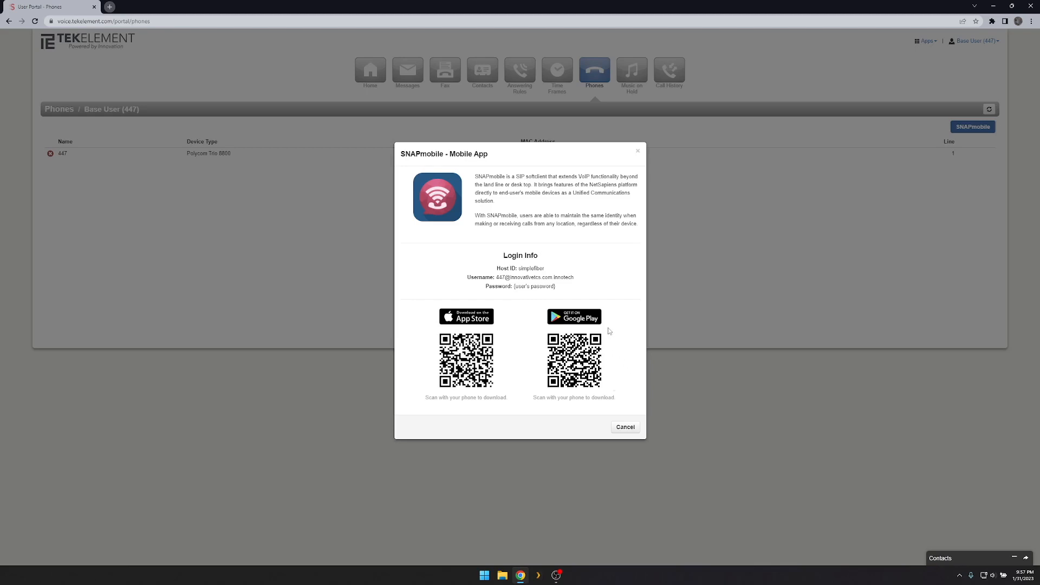
click(639, 152)
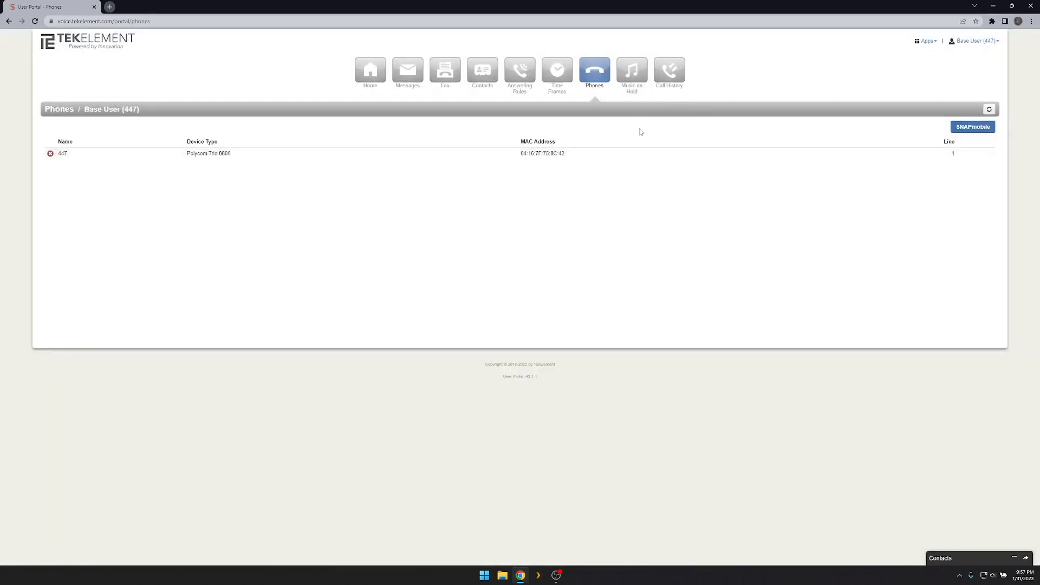
click(633, 72)
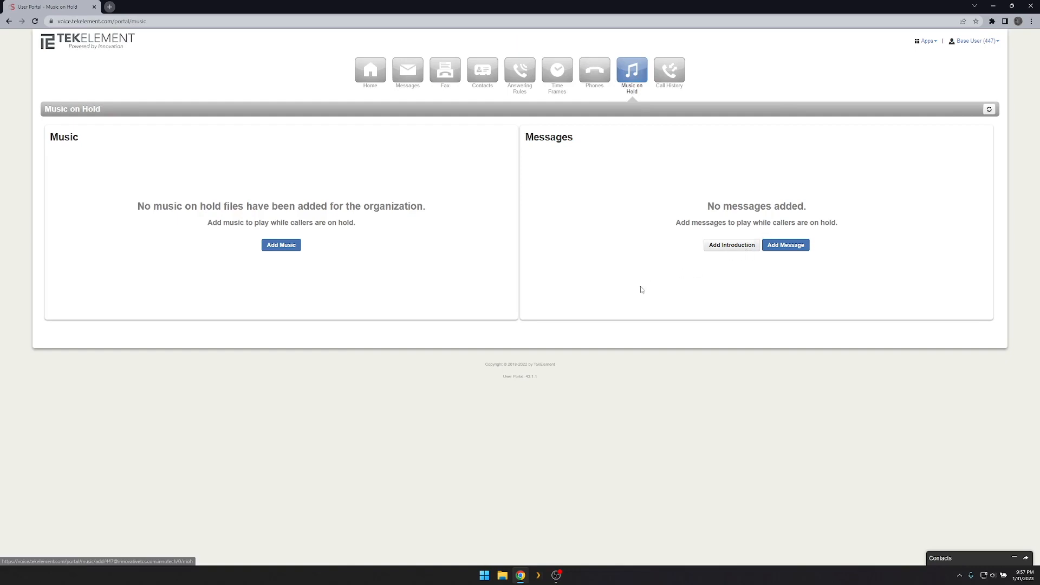
Open the Add Music form, look through it, and cancel without adding a file.
click(288, 249)
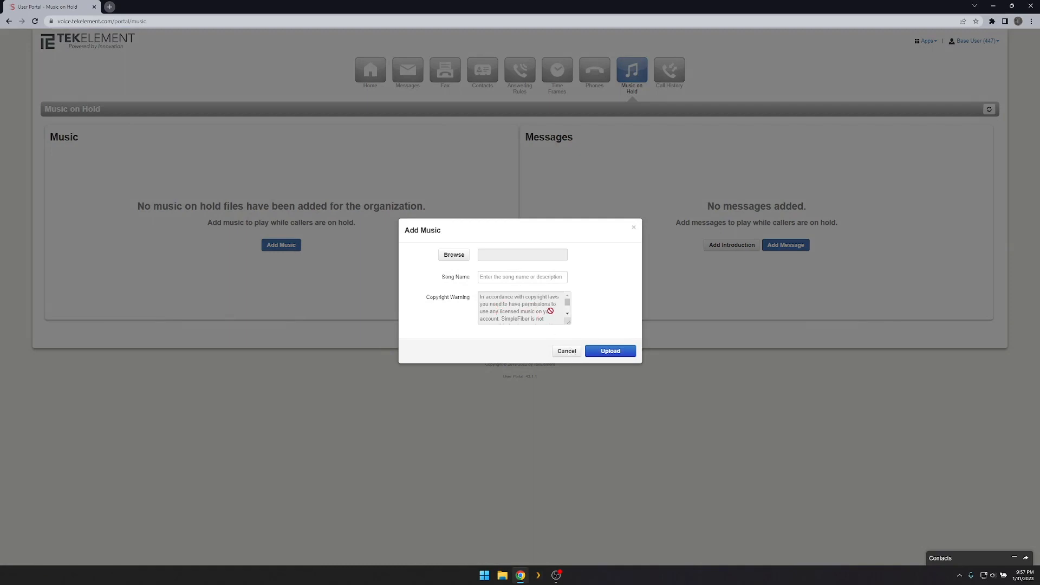
scroll(566, 314, down, 2)
click(566, 351)
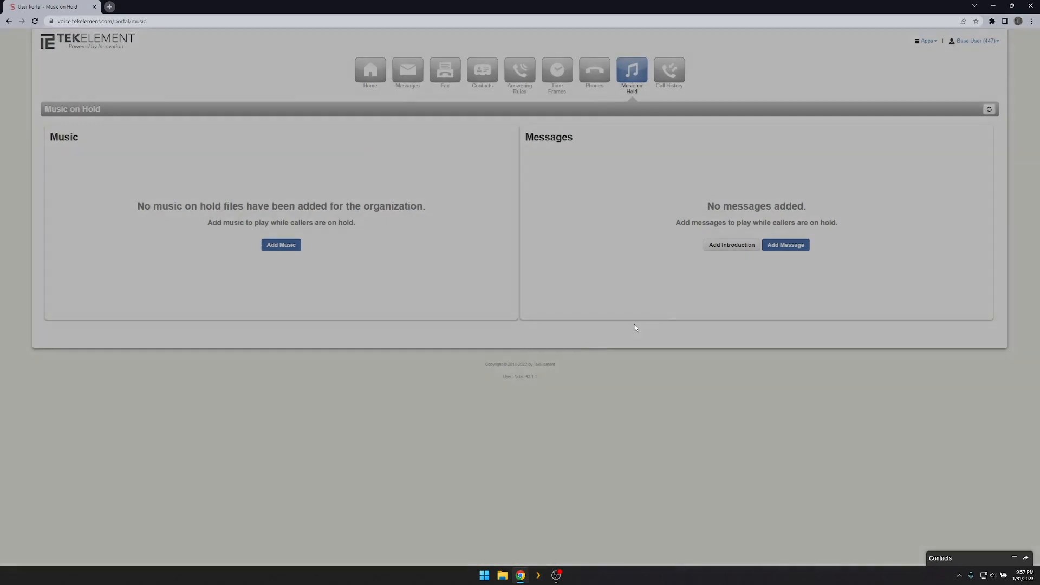
Open the Add Message form, cancel it, and go to Call History.
click(780, 248)
click(569, 350)
click(667, 84)
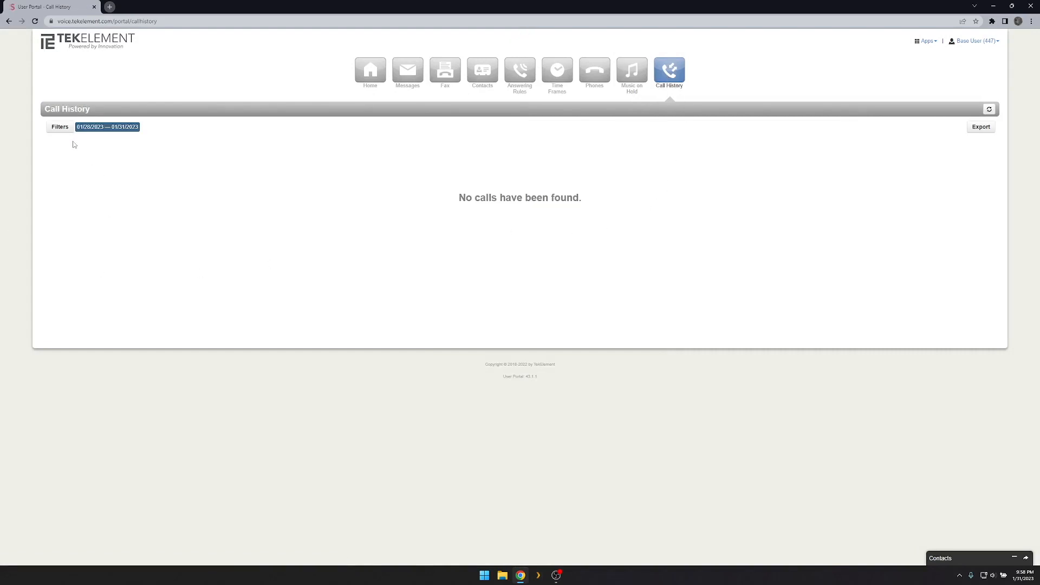
Open a new private browser window and drag it into full view for the Manager Portal sign-in.
right_click(521, 576)
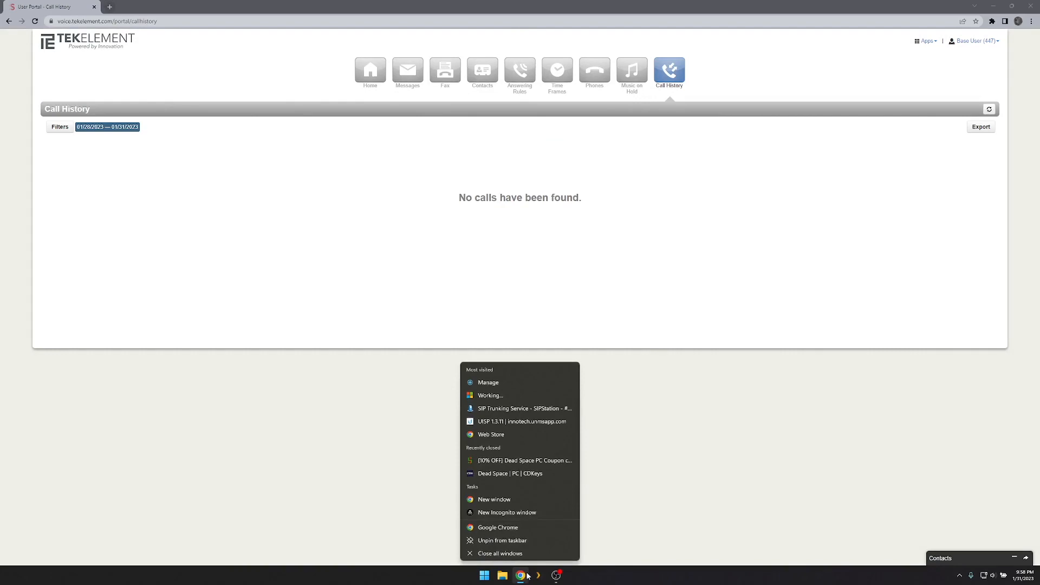
click(507, 512)
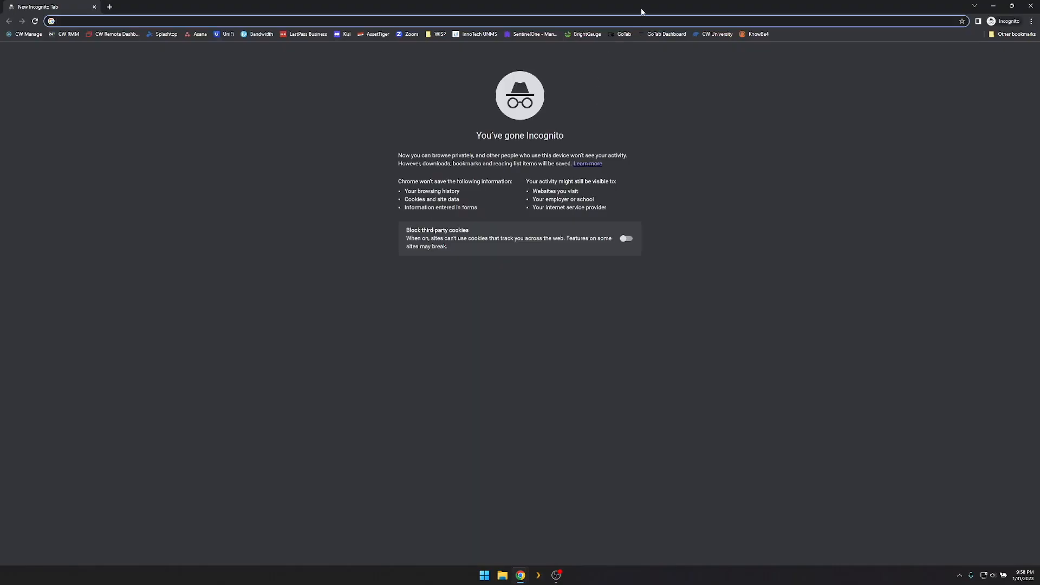
drag(642, 12, 1039, 12)
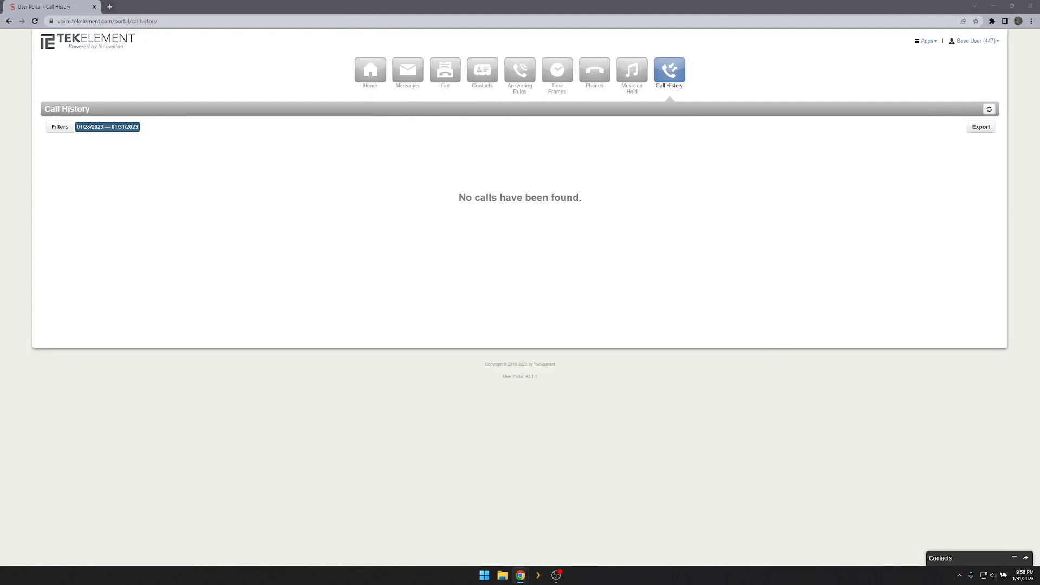
drag(1039, 12, 441, 0)
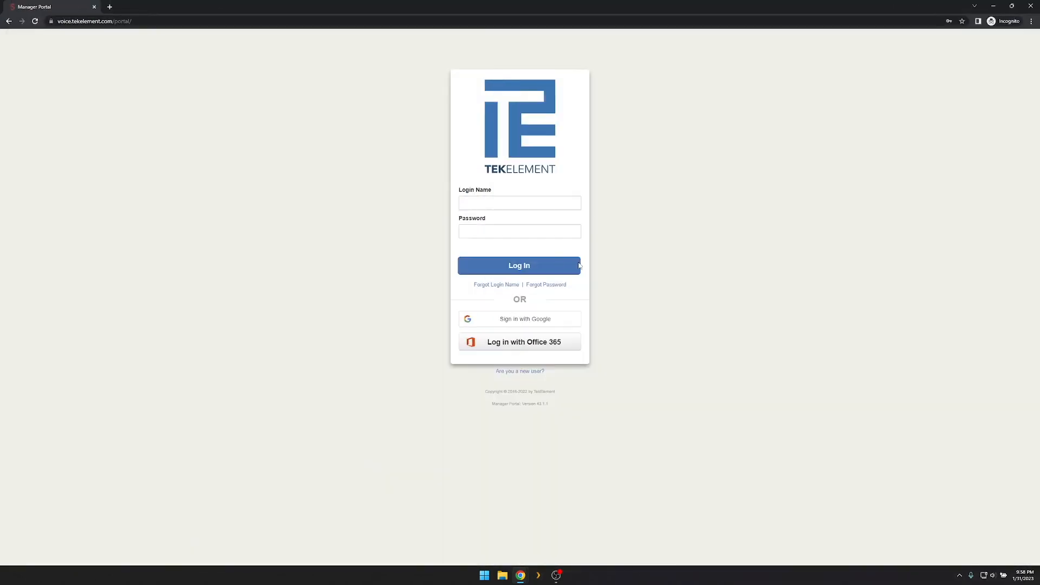
Sign in to the Manager Portal with saved credentials, review call history, and open Scheduled Exports.
click(513, 200)
click(550, 226)
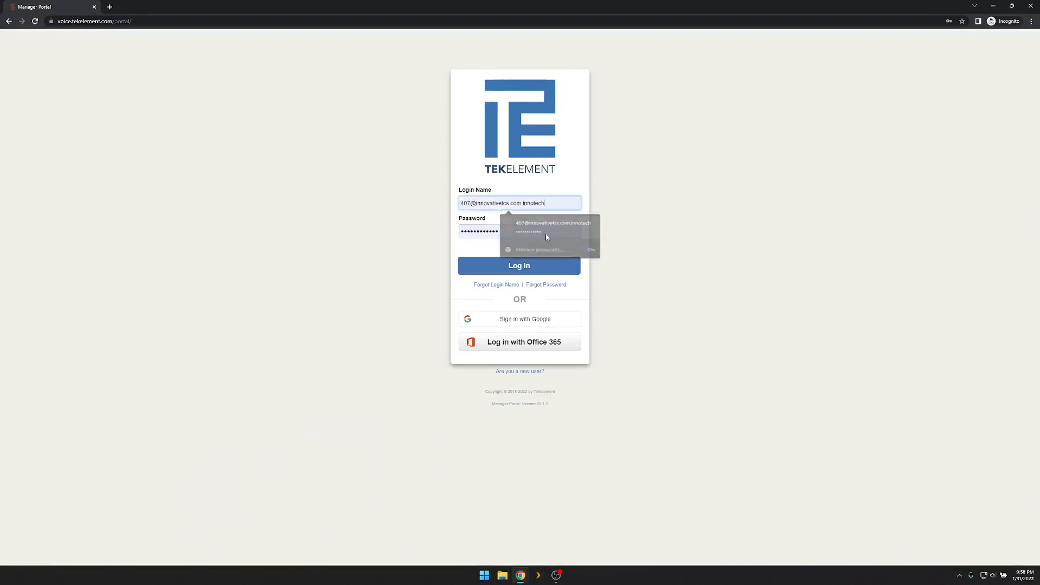
click(546, 270)
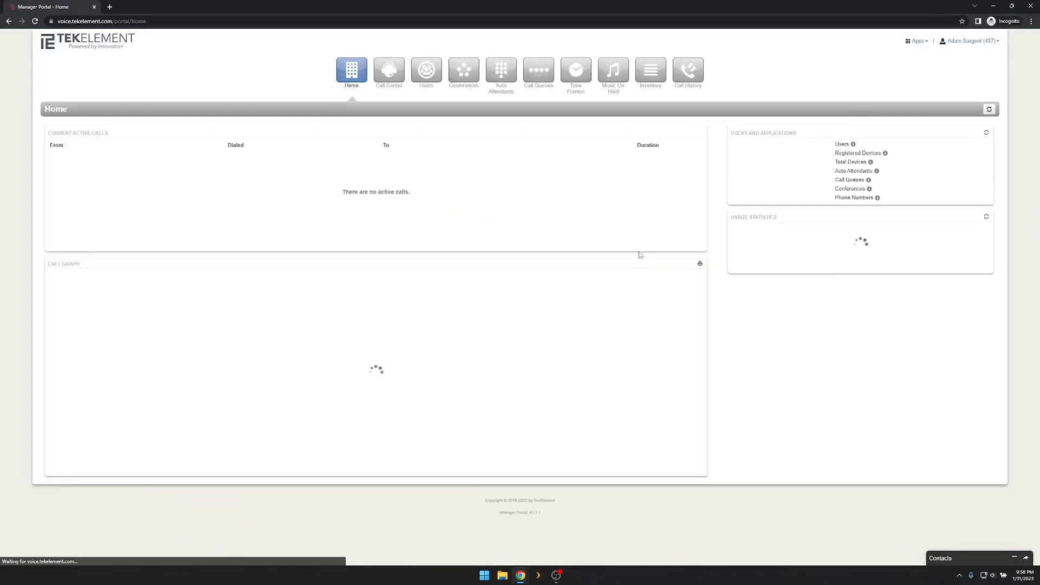
click(688, 69)
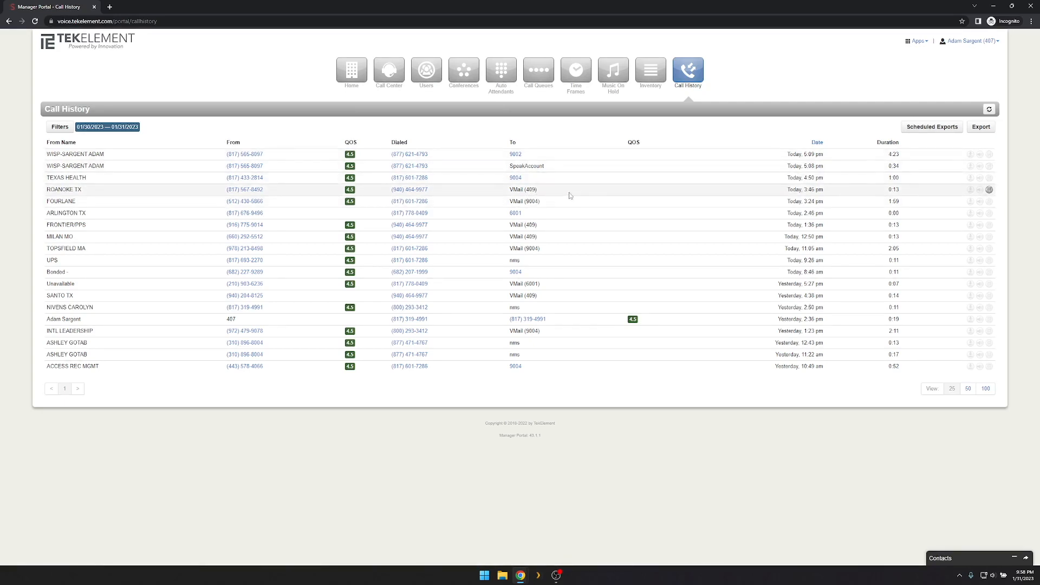
click(926, 128)
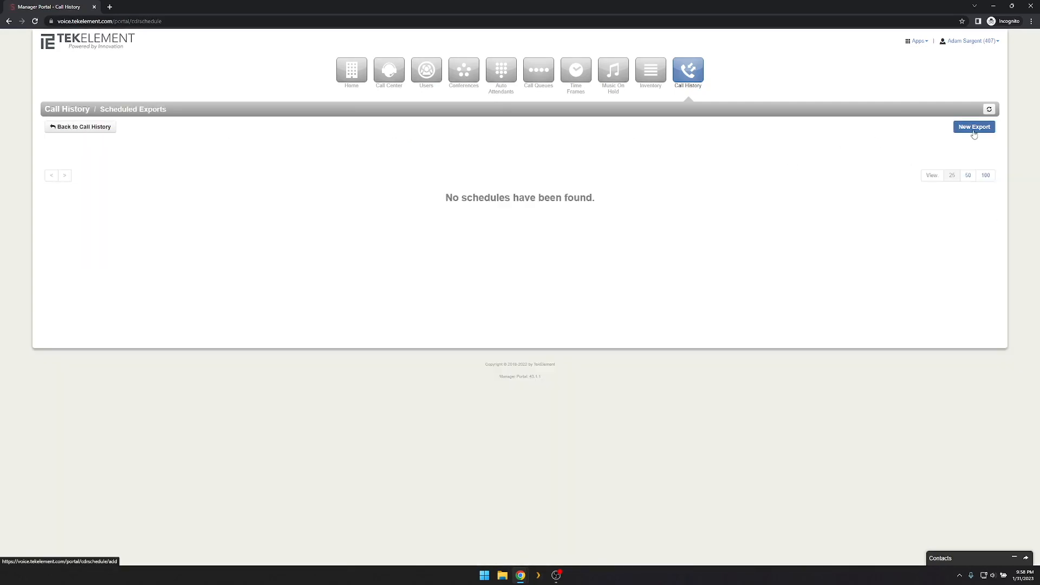
Start a new scheduled export running weekly on Tuesday at 1:00 pm.
click(972, 130)
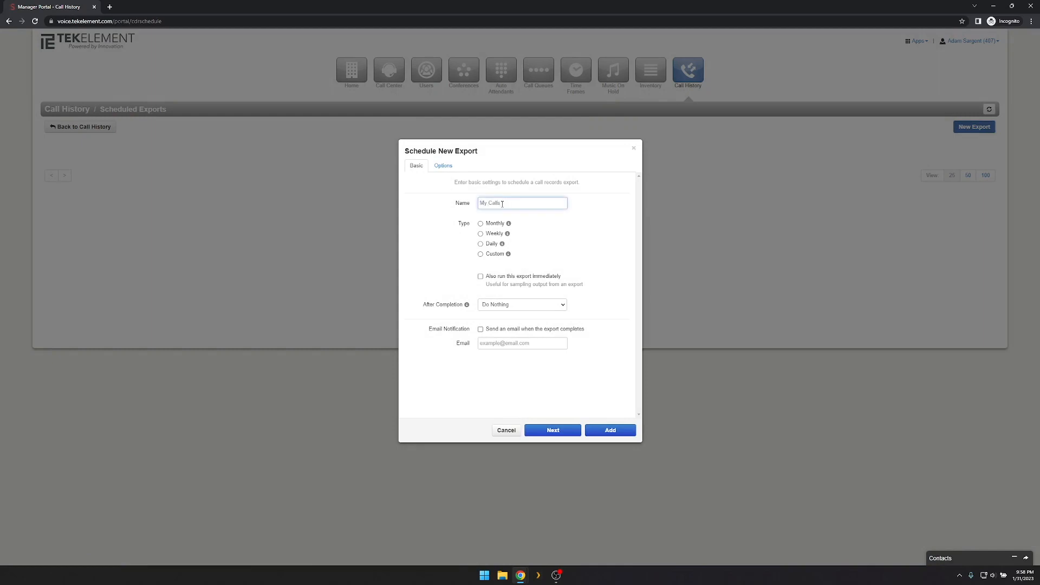
mouse_move(499, 239)
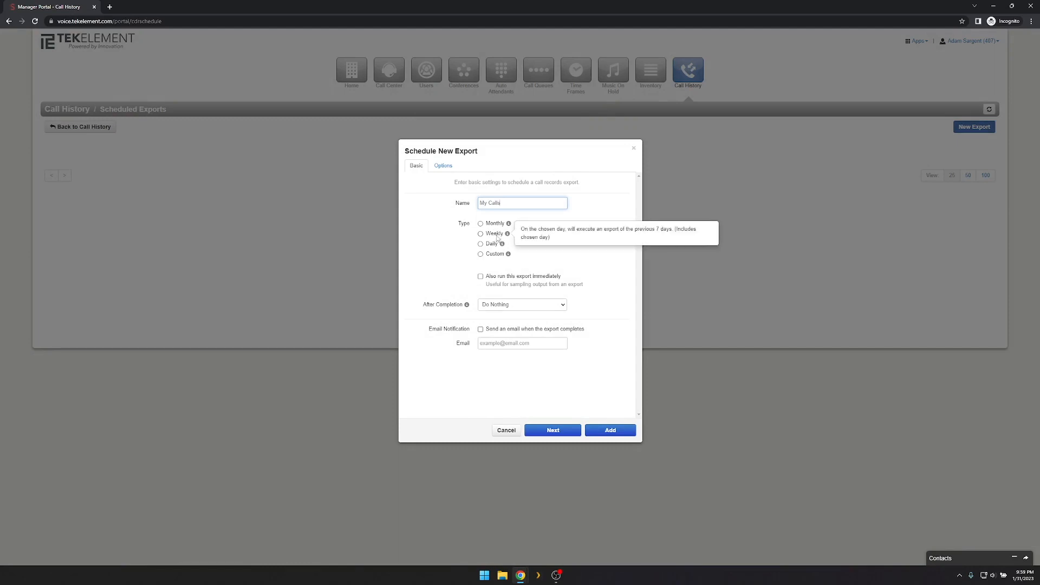
mouse_move(498, 261)
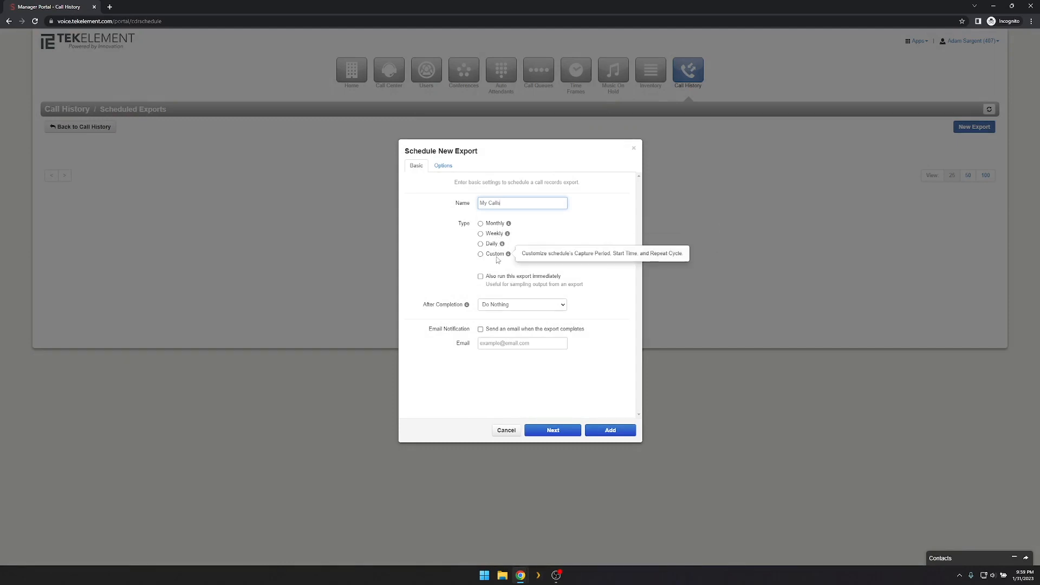
click(490, 234)
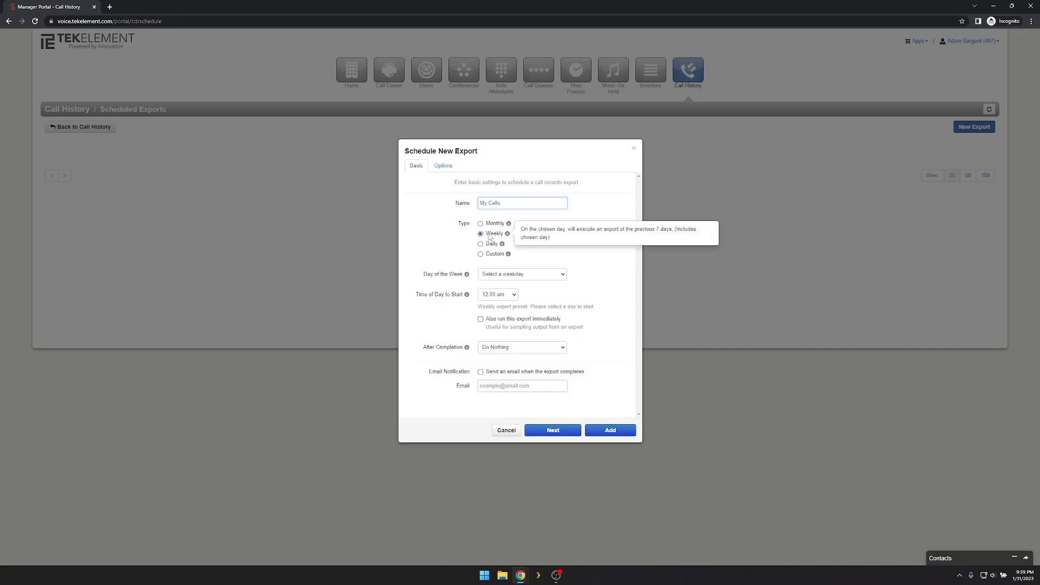
click(562, 272)
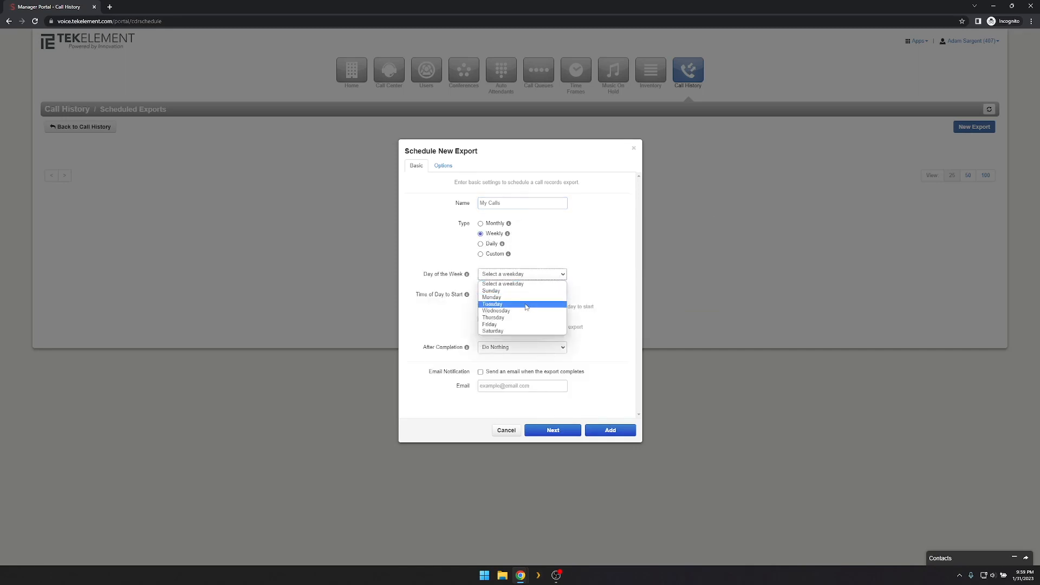
click(525, 305)
click(508, 295)
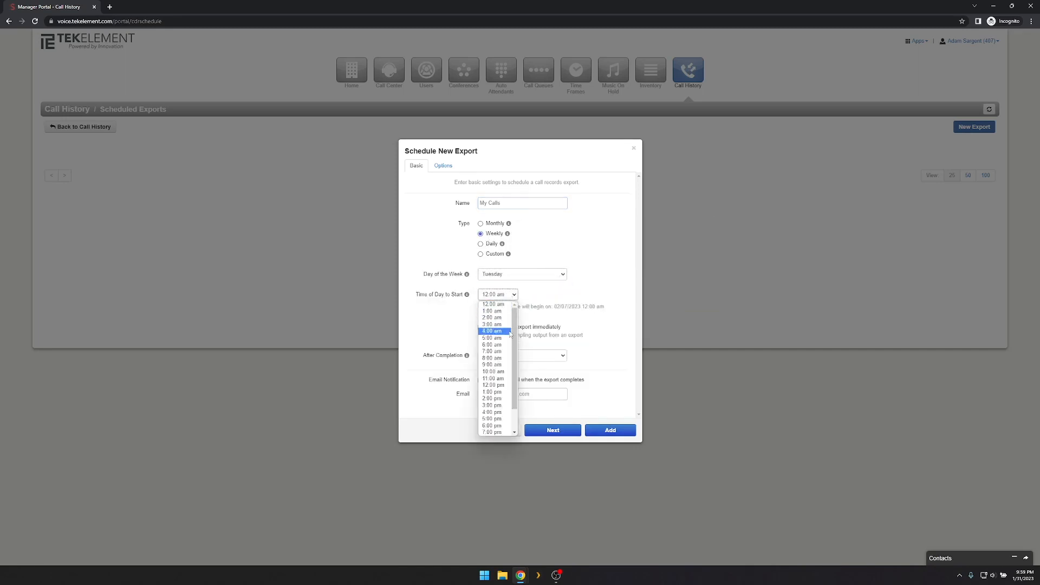
click(508, 392)
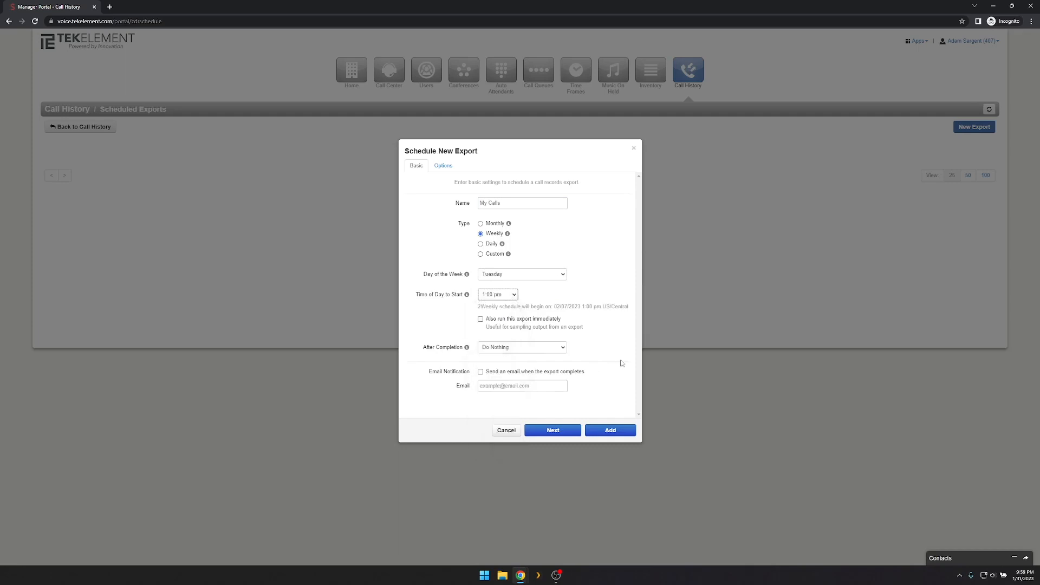
Have the export emailed as an attachment to the recipient's e-mail address.
click(547, 350)
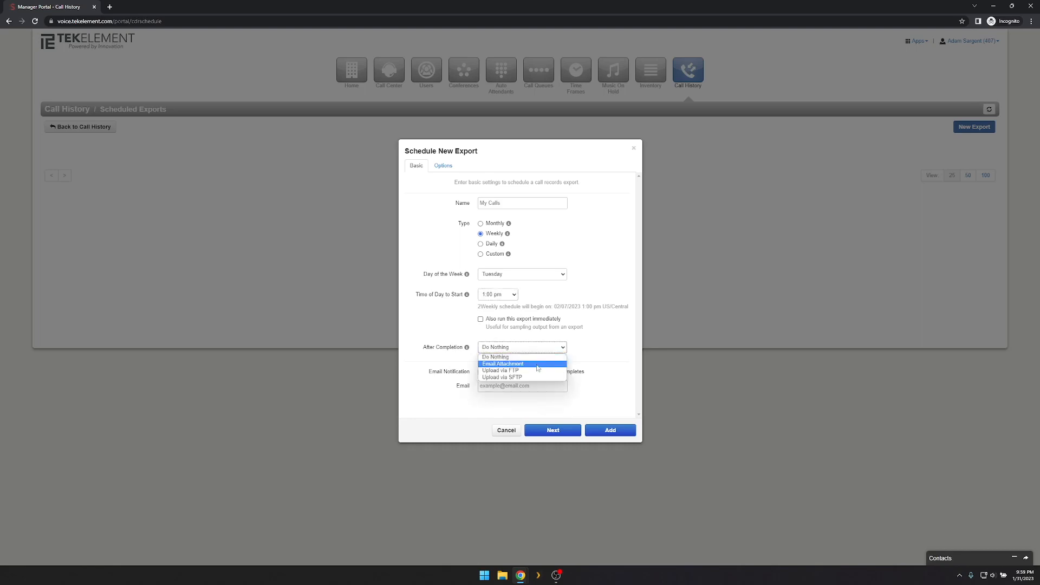
click(539, 364)
click(521, 386)
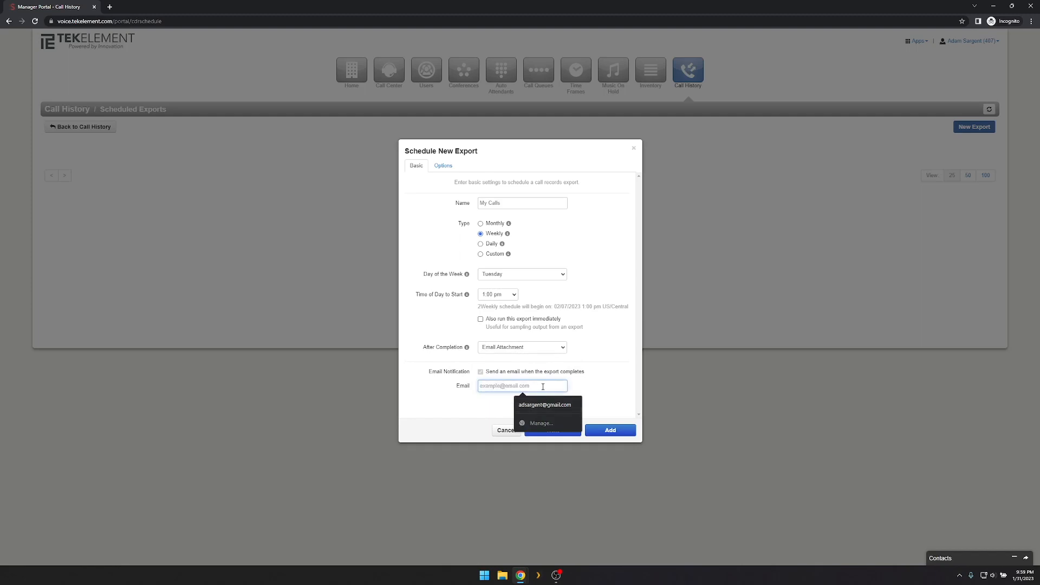
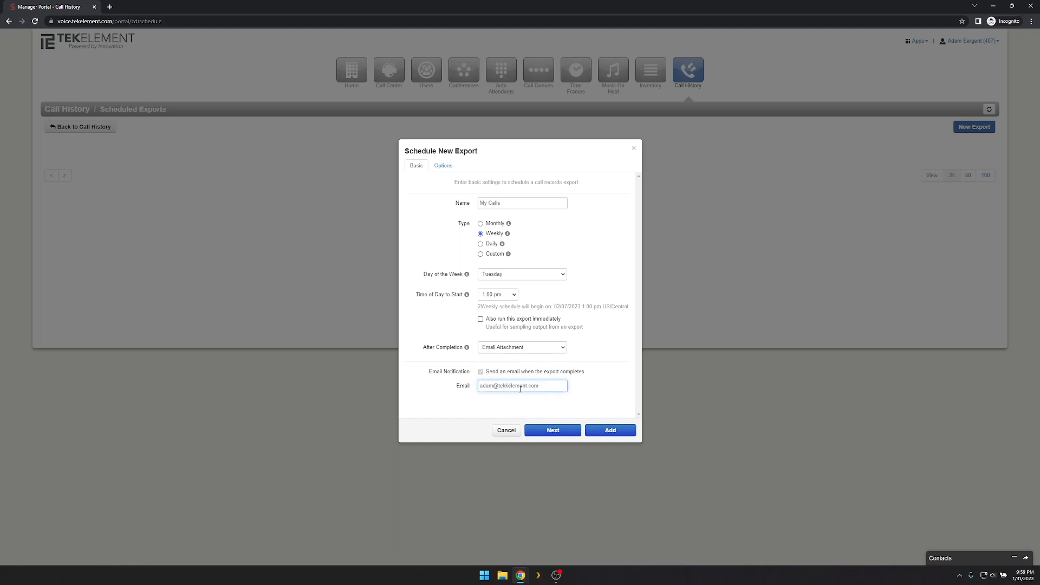
click(441, 166)
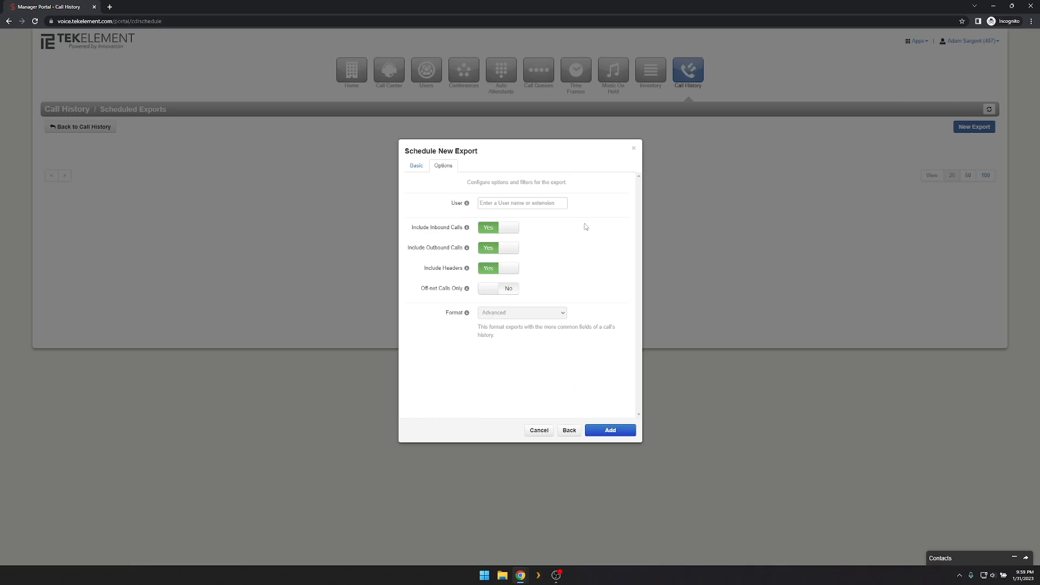
Filter the export to a single user by entering their name and picking the suggestion.
click(520, 205)
text(adam)
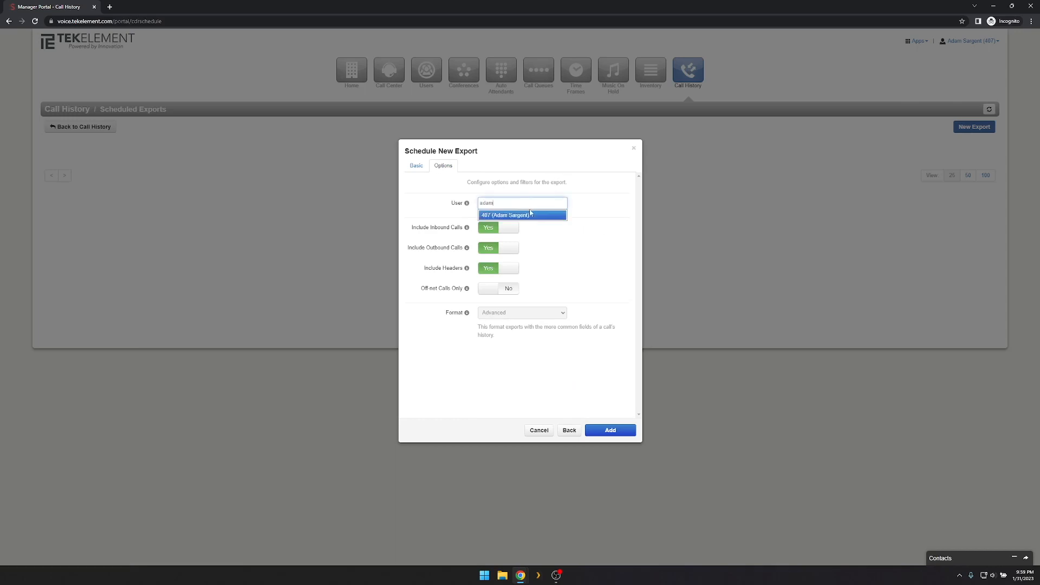
click(529, 215)
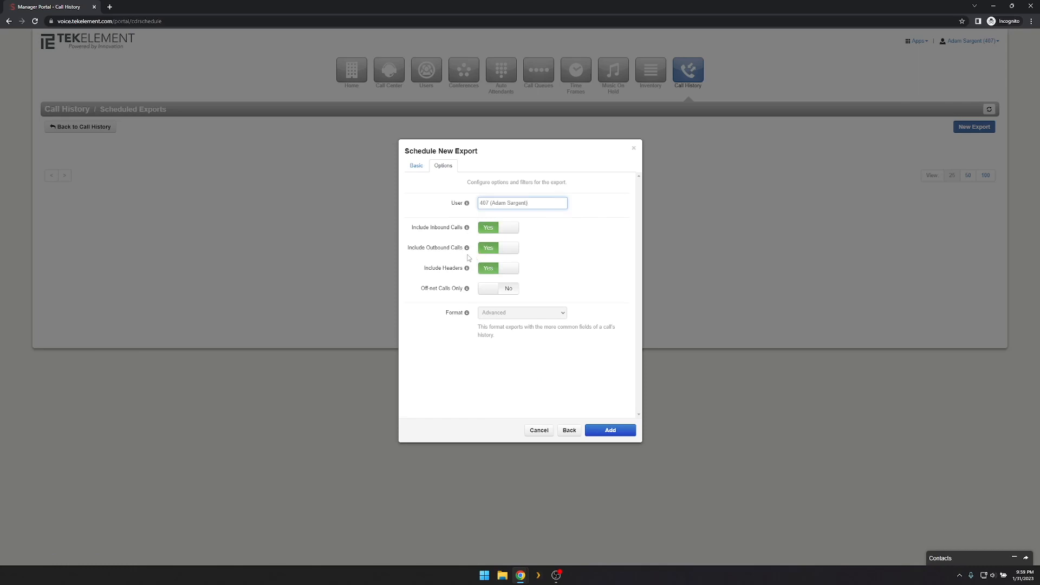
mouse_move(468, 291)
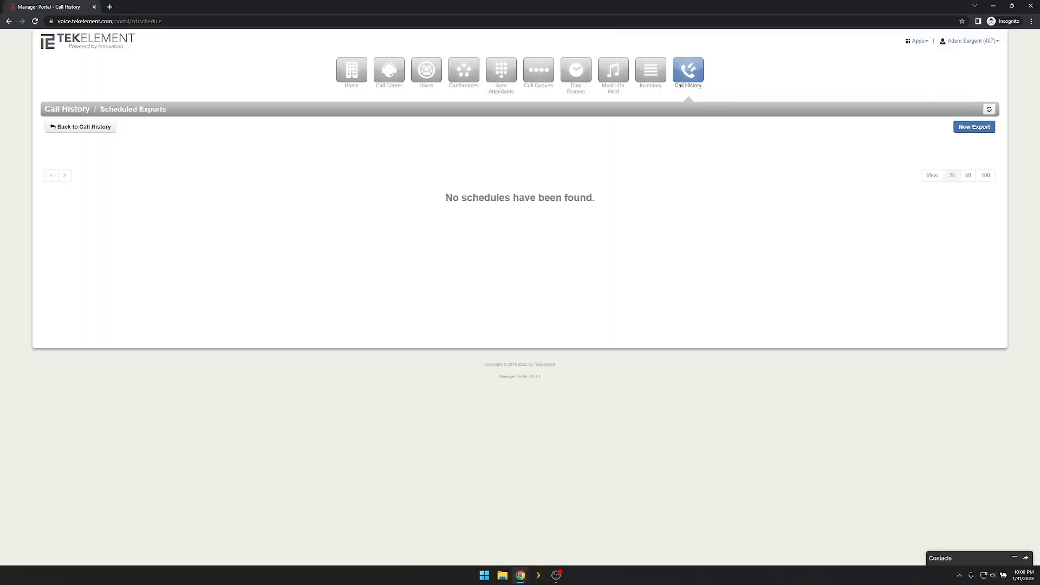
Close the Manager Portal window and open the Base User (447) profile to edit First Name.
click(1031, 6)
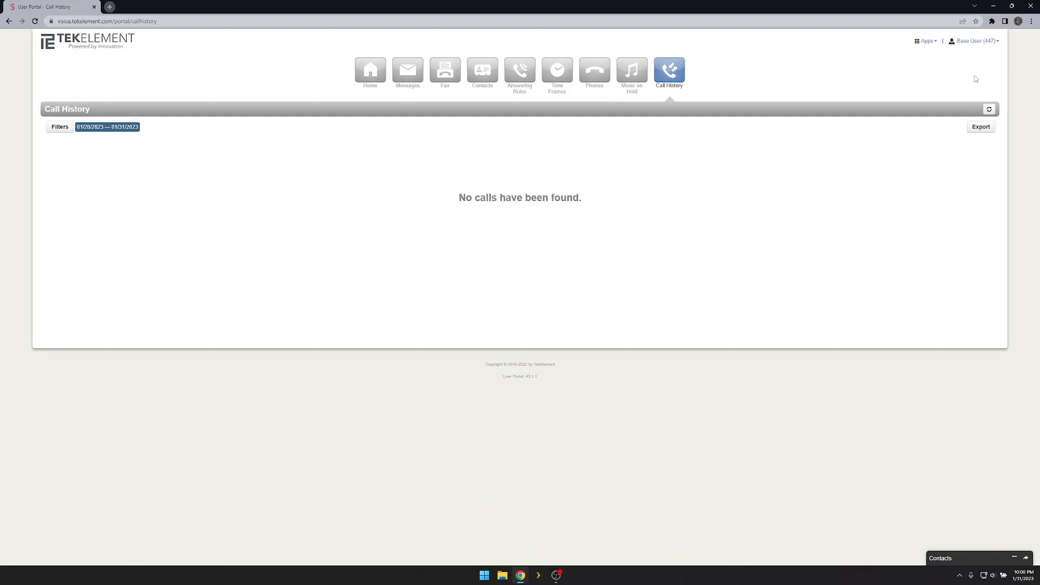
click(972, 41)
click(958, 42)
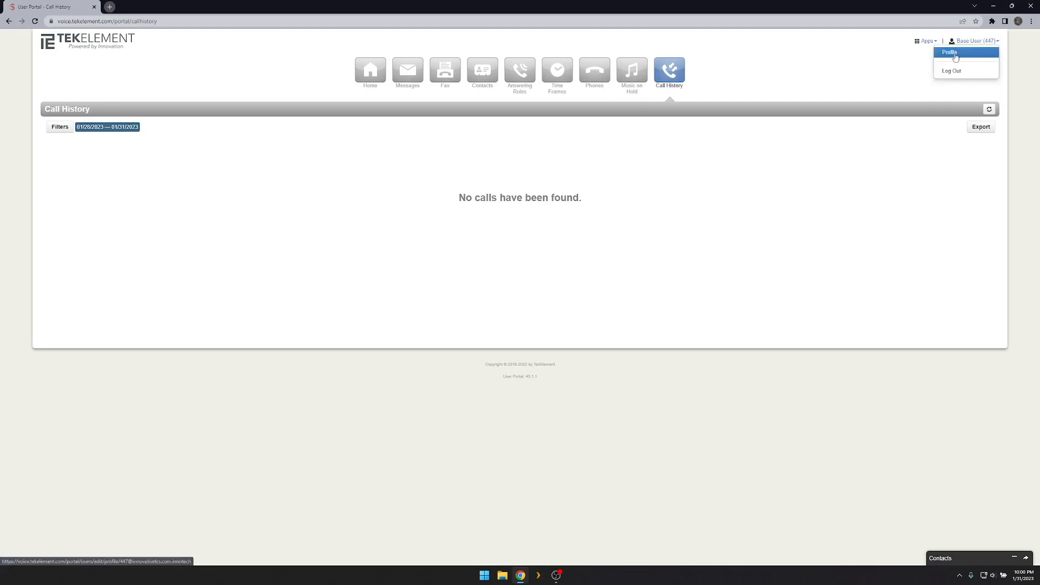
click(956, 57)
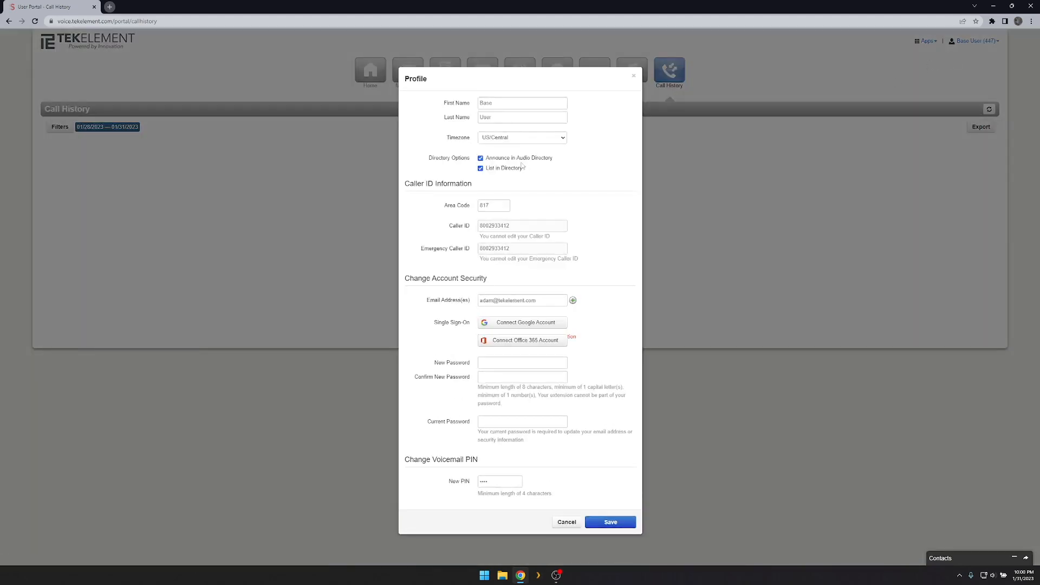
click(544, 104)
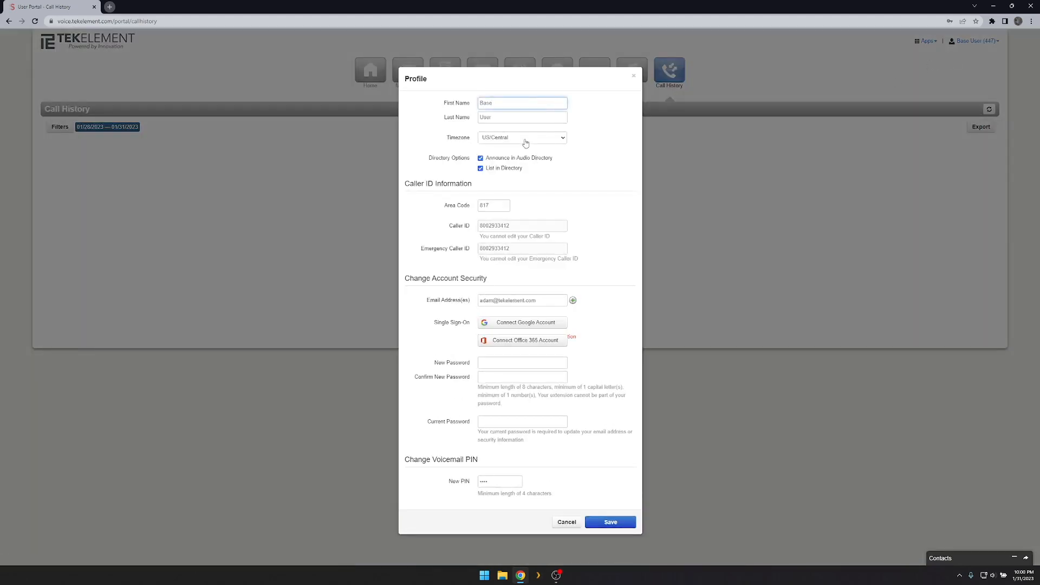